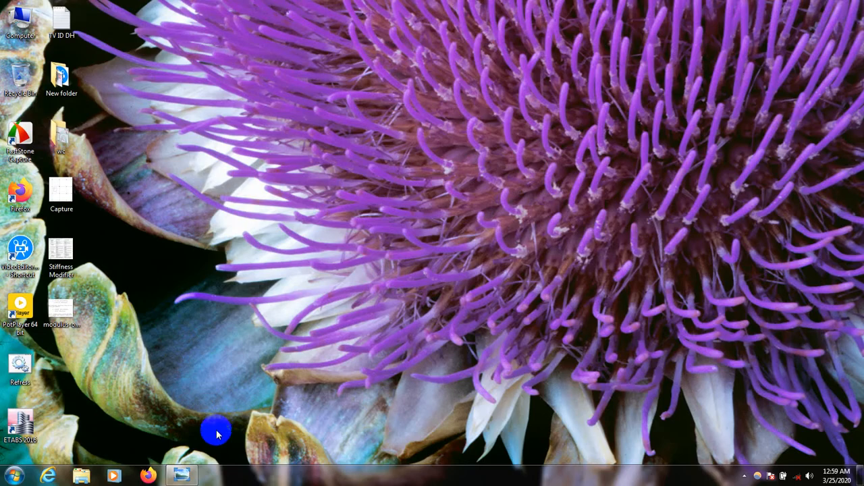
- Examine the column layout and grid dimensions in the Capture plan image in Windows Photo Viewer
left_click(181, 476)
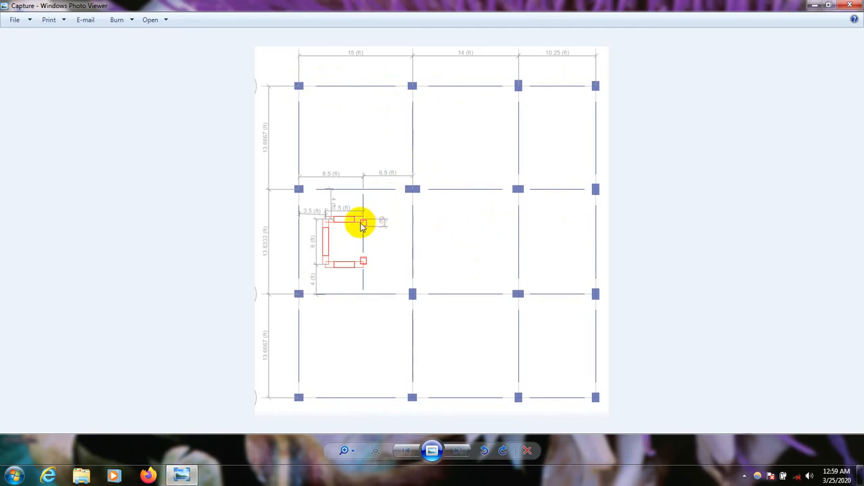
scroll(360, 223, "up", 1)
scroll(358, 223, "down", 1)
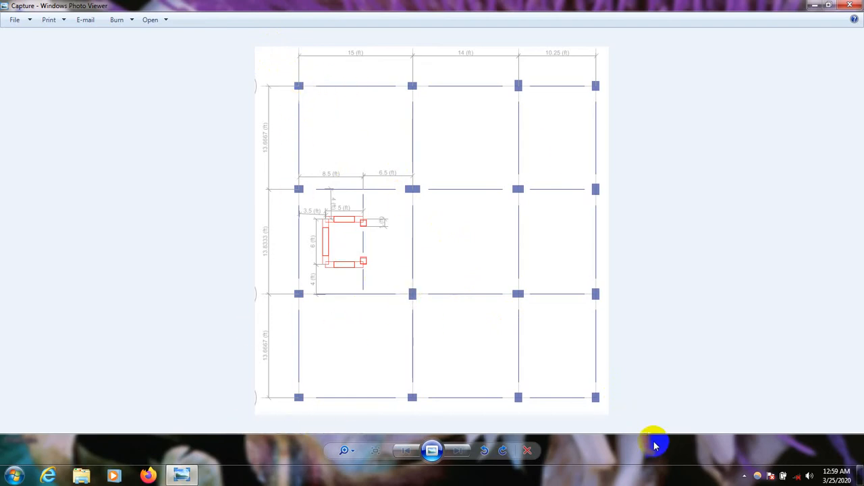
left_click(817, 5)
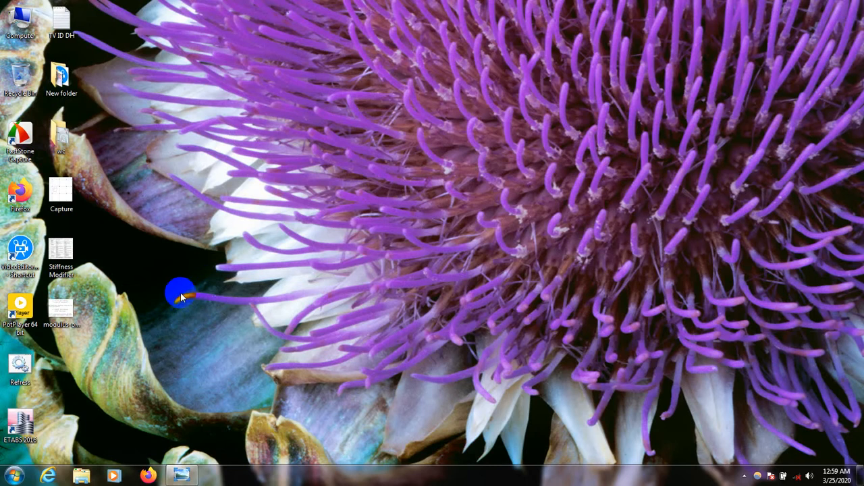
- Launch ETABS 2016 and start a new model using the saved user default settings
double_click(27, 419)
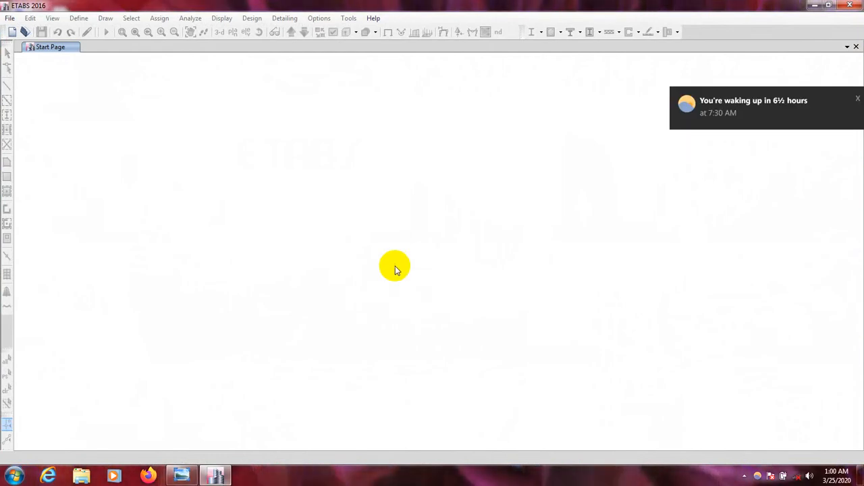
left_click(857, 103)
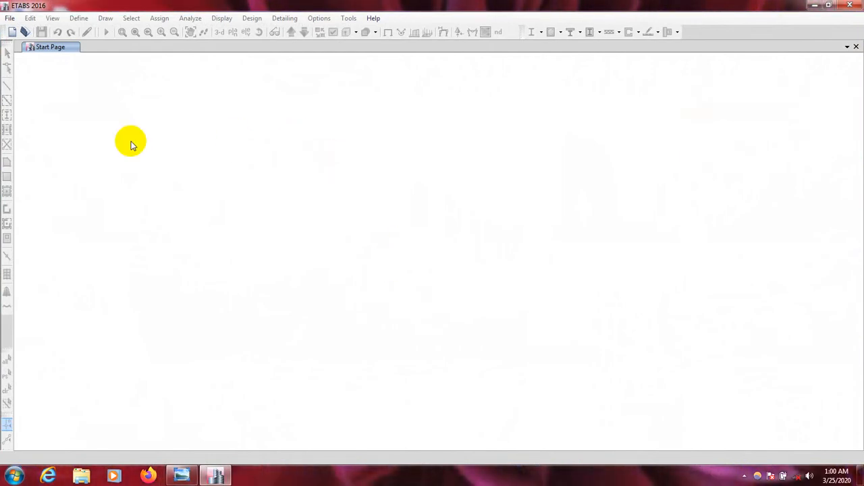
left_click(11, 32)
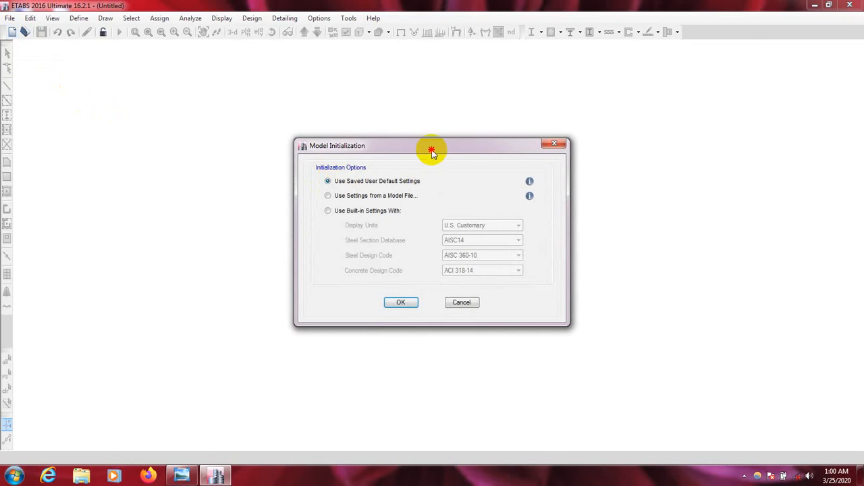
left_click_drag(432, 154, 392, 143)
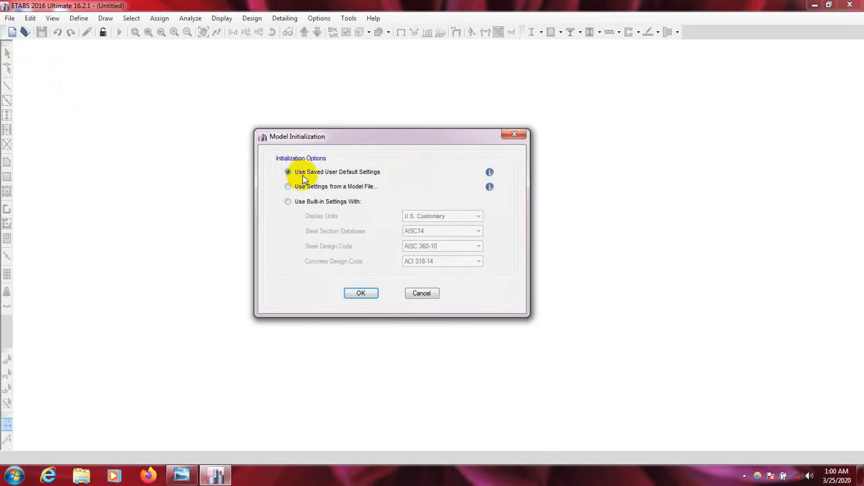
left_click(363, 293)
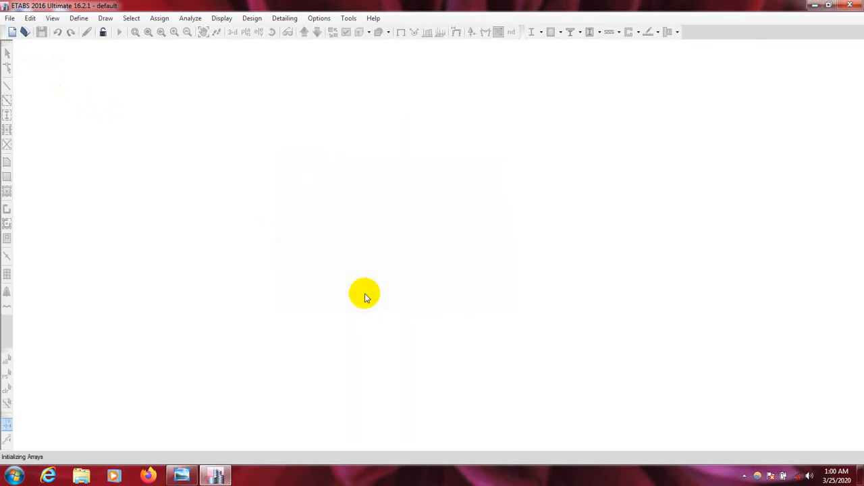
left_click_drag(398, 102, 390, 100)
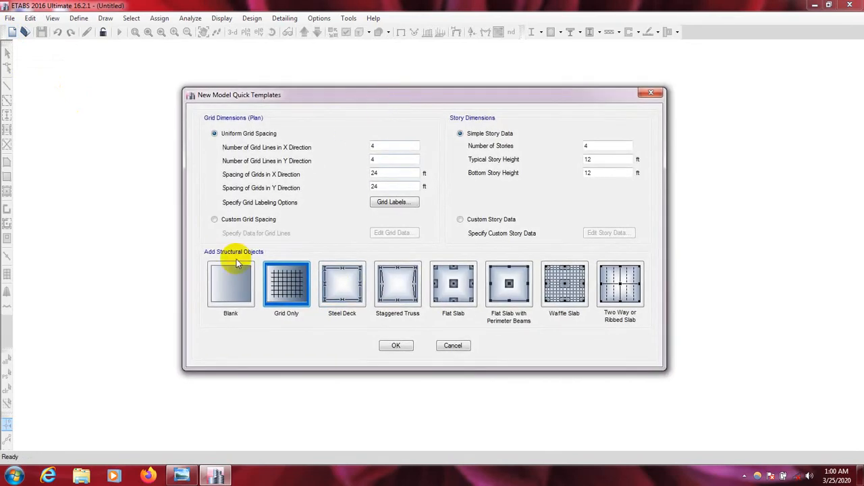
- Set up a Grid Only model with 2 stories, a 10 ft typical story height and a 6 ft bottom story height
left_click(181, 476)
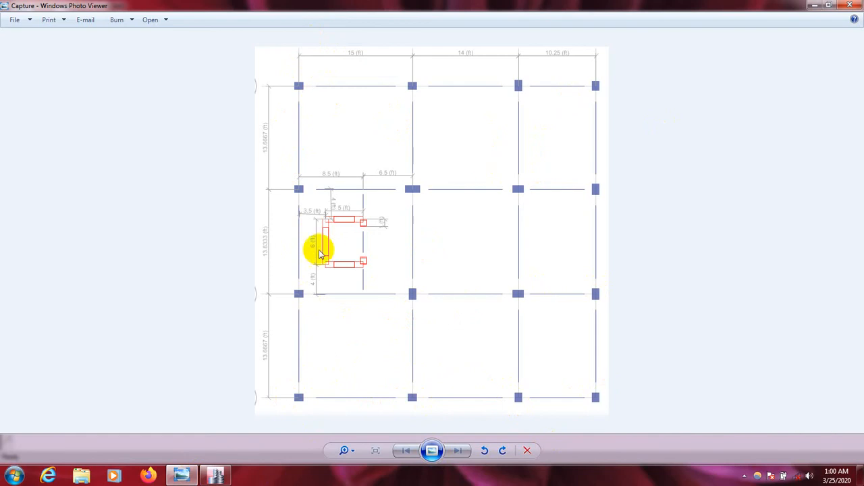
left_click(216, 476)
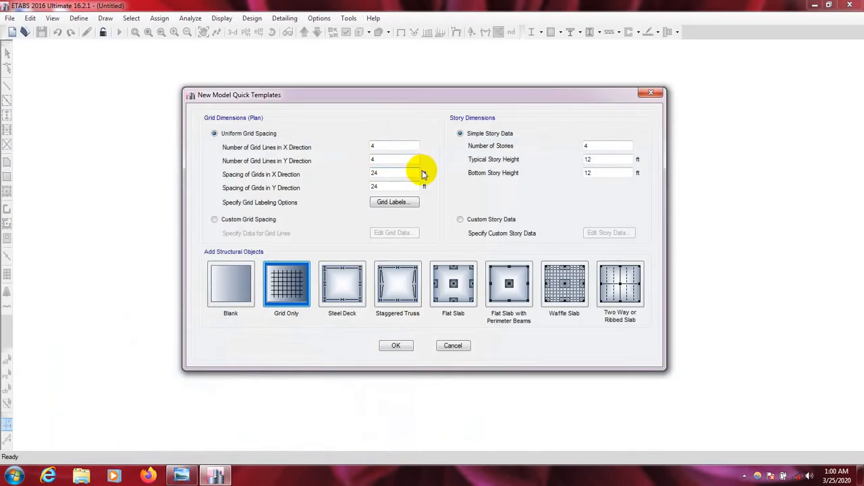
left_click(598, 148)
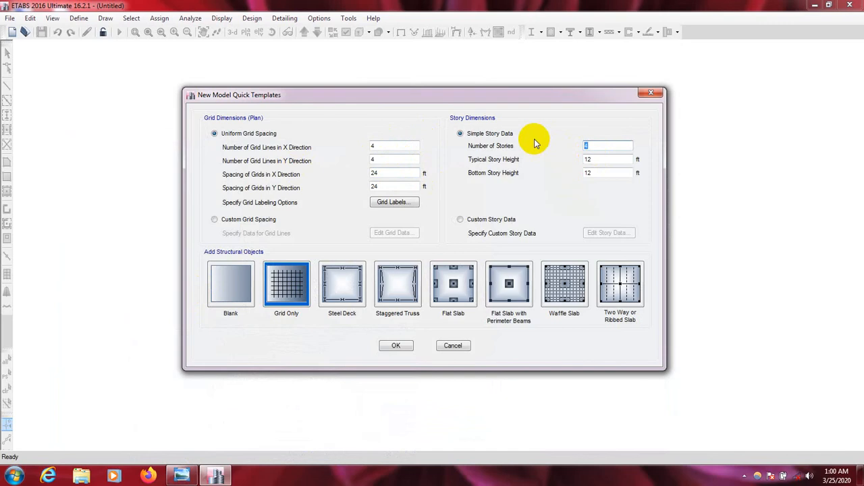
type("2")
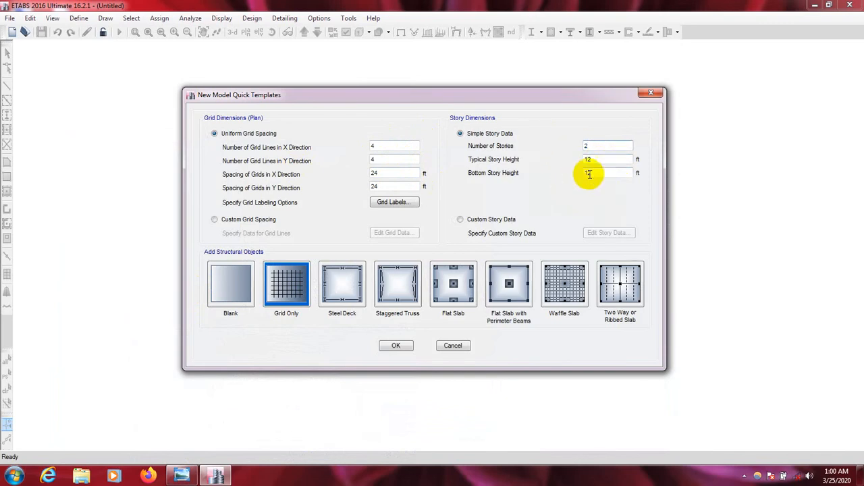
key("Tab")
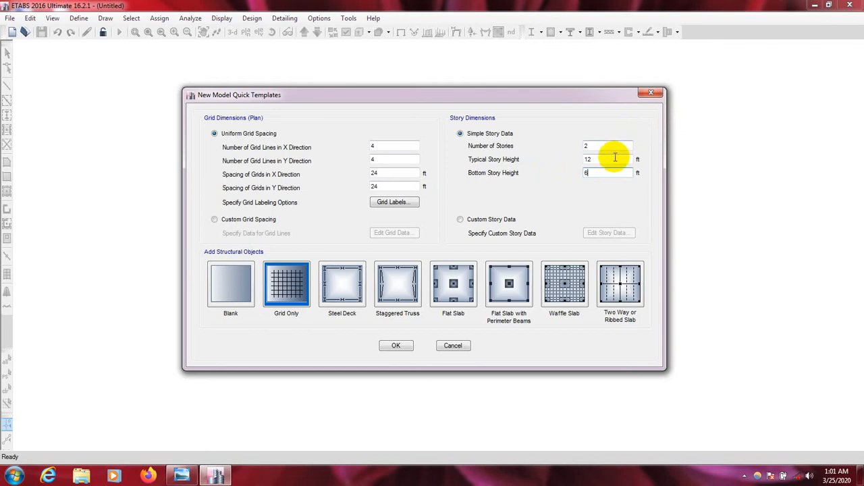
left_click_drag(605, 160, 548, 160)
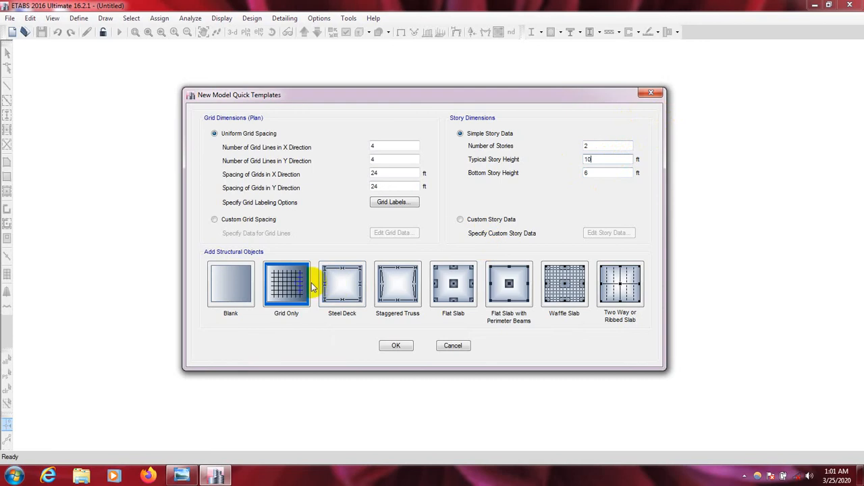
left_click(295, 297)
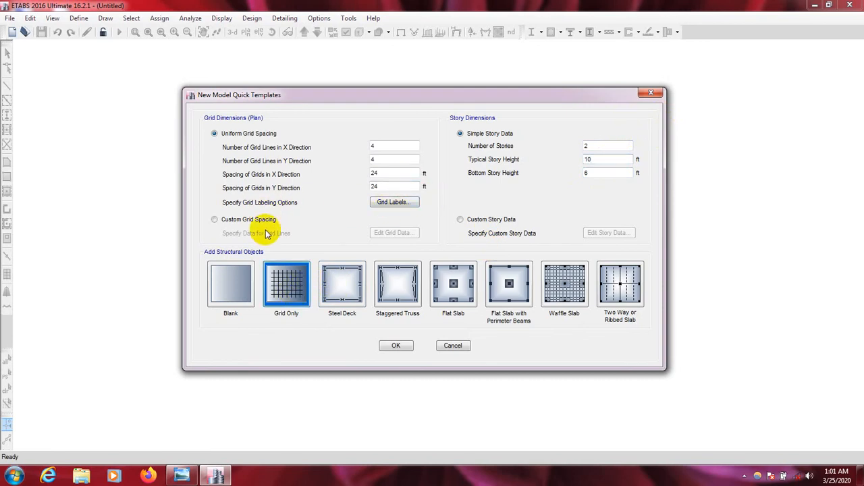
- Choose custom grid spacing for the plan and show the grid data as spacing instead of ordinates
left_click(218, 219)
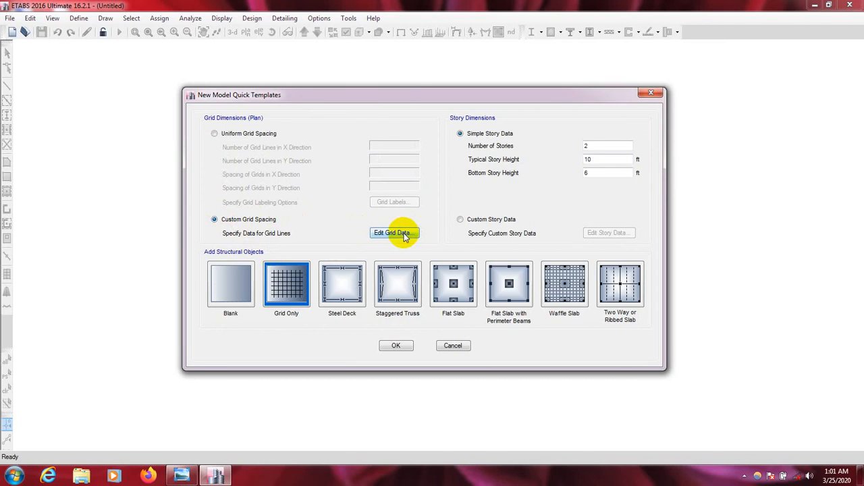
left_click(214, 133)
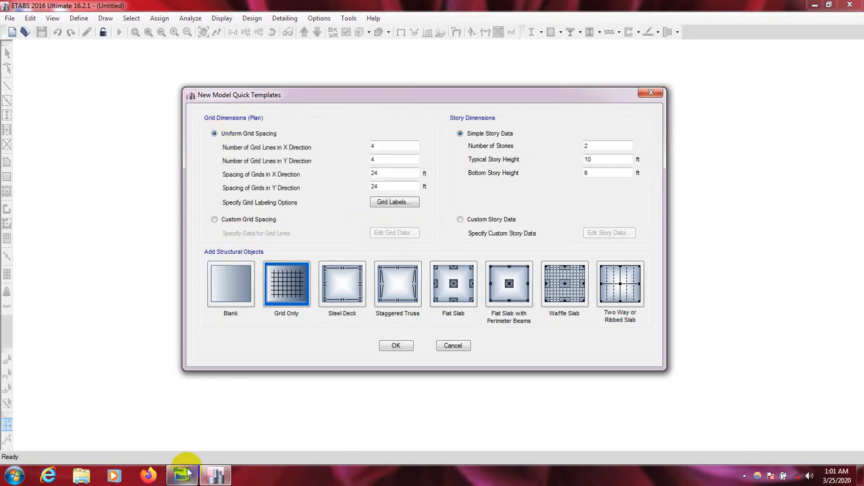
left_click(205, 426)
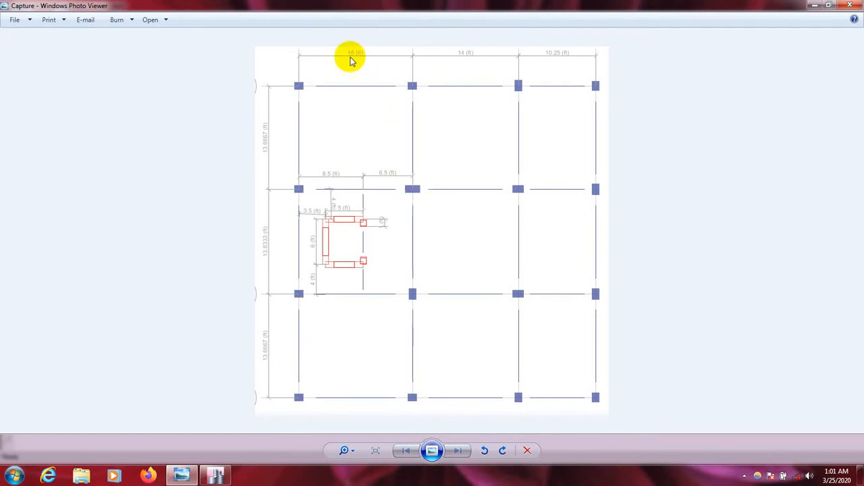
left_click(216, 476)
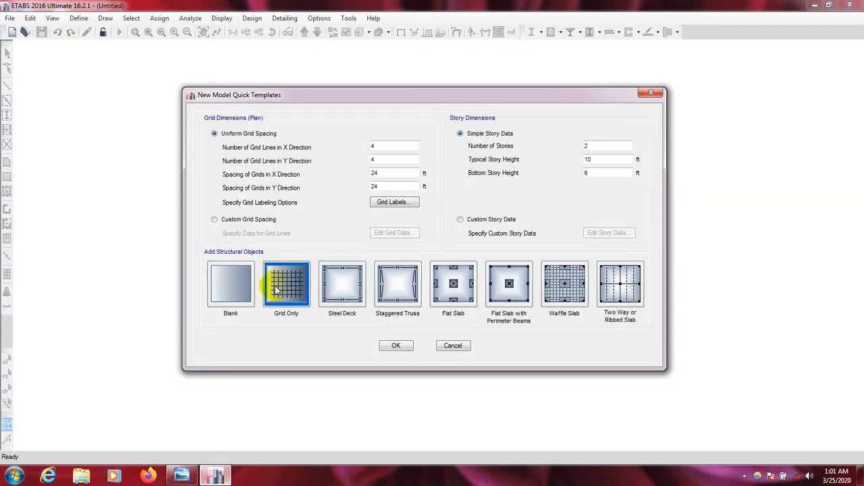
left_click(244, 223)
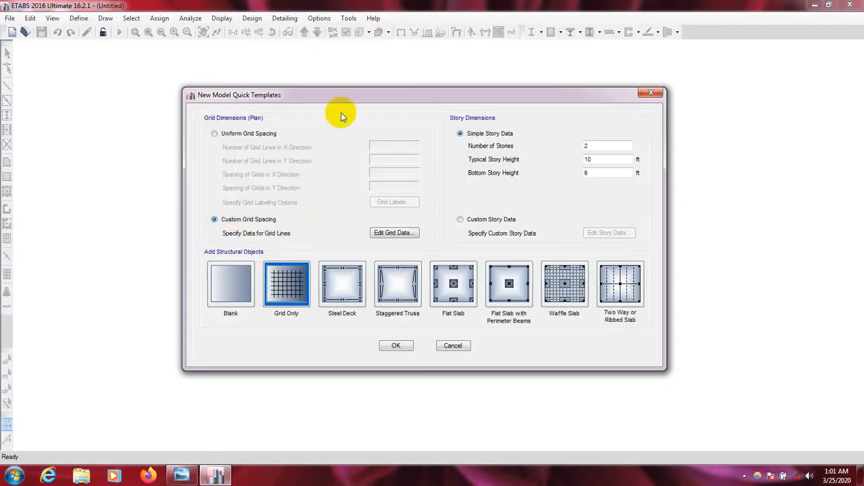
left_click_drag(382, 104, 393, 65)
left_click(397, 230)
left_click(334, 189)
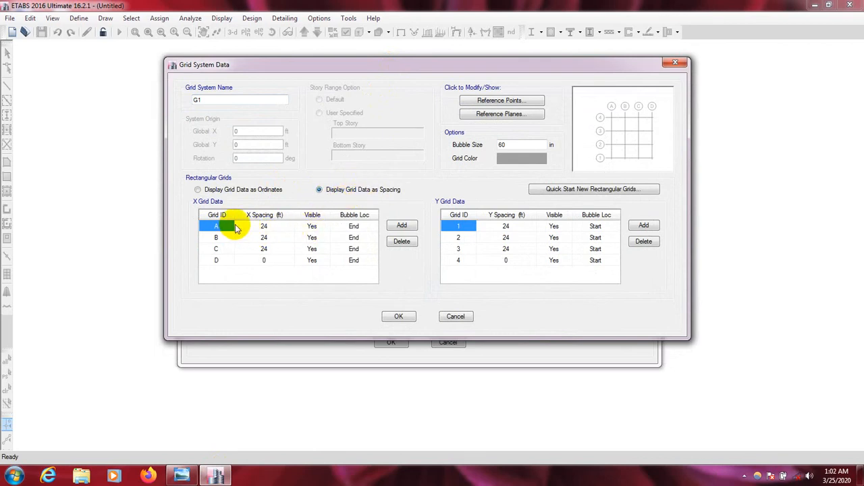
- Set the X grid spacings from the plan image: 15 ft for A, 14 ft for B and 10.25 ft for C
left_click(268, 228)
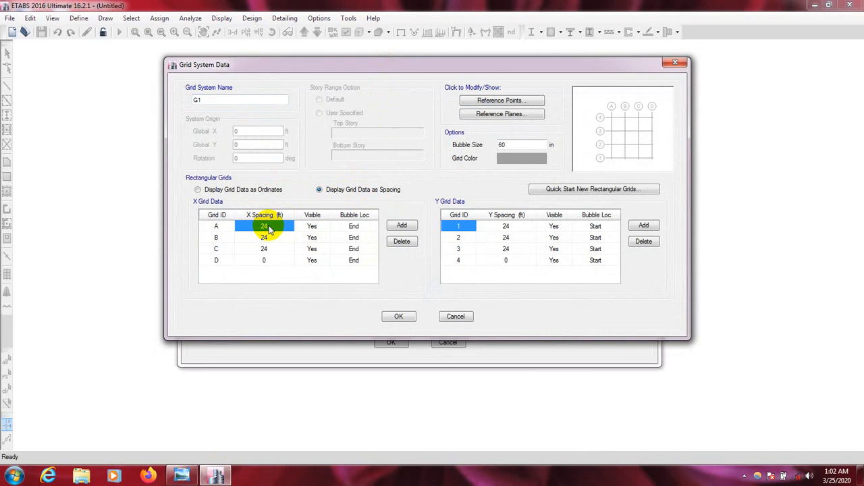
left_click(269, 239)
left_click(267, 228)
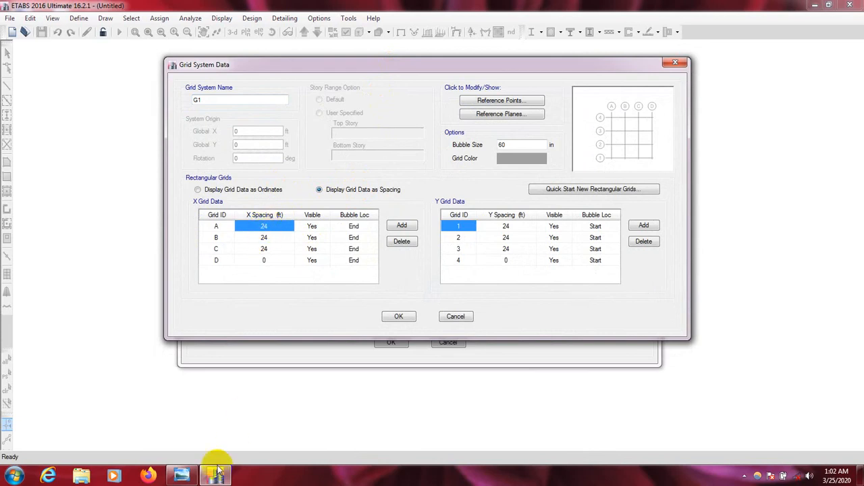
left_click(189, 478)
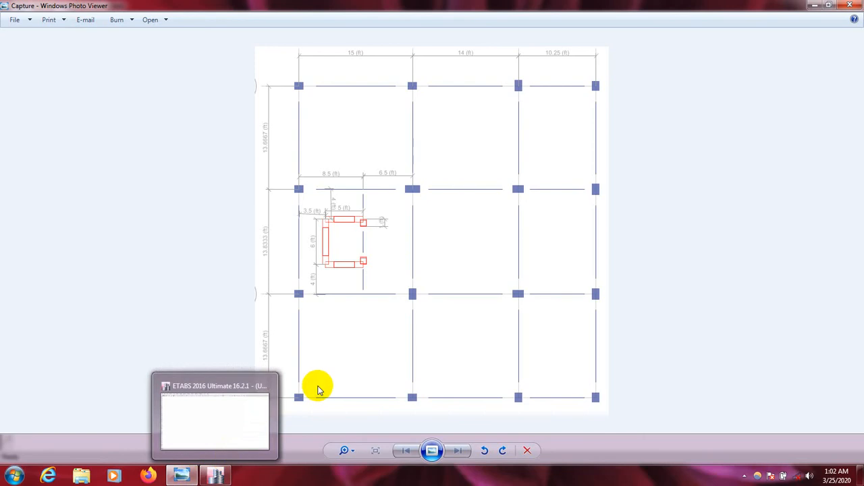
left_click(216, 476)
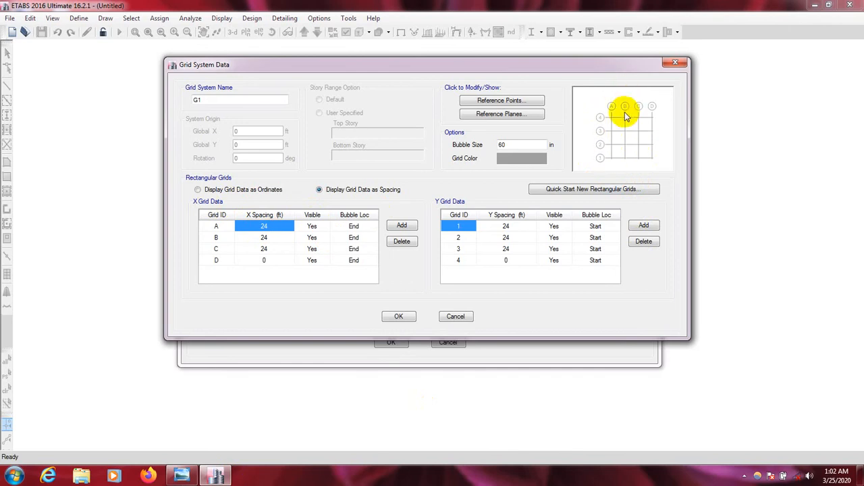
left_click(181, 474)
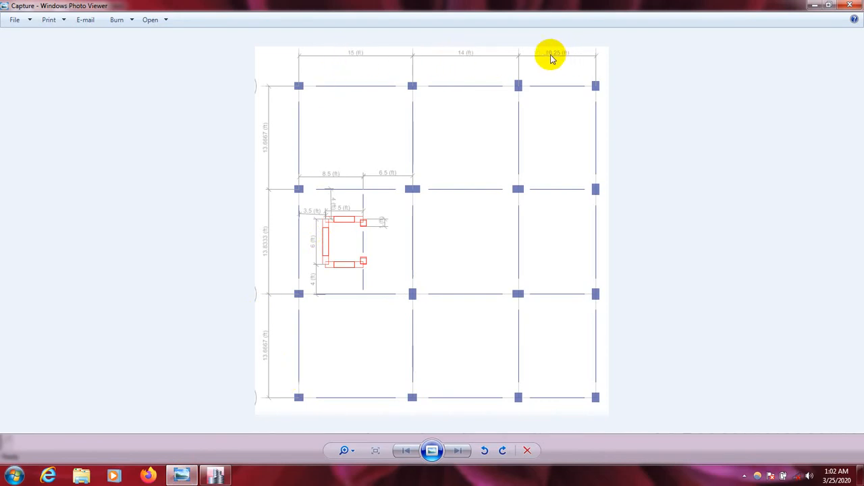
left_click(214, 474)
type("15")
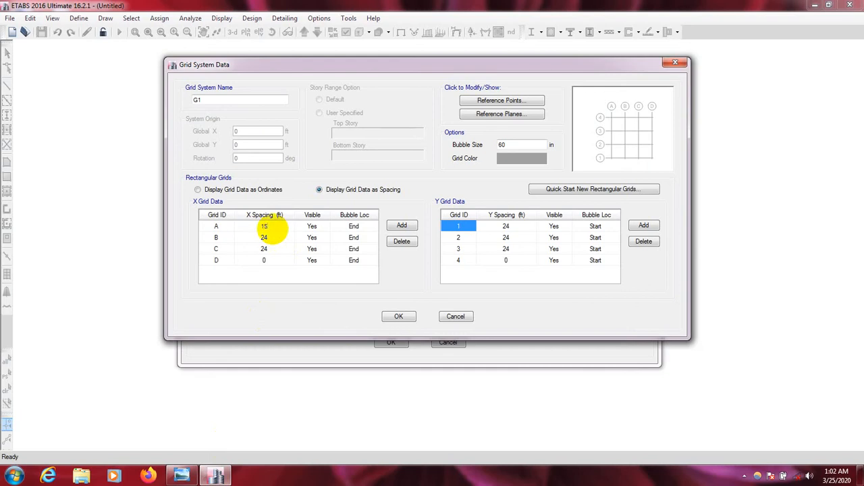
left_click(273, 235)
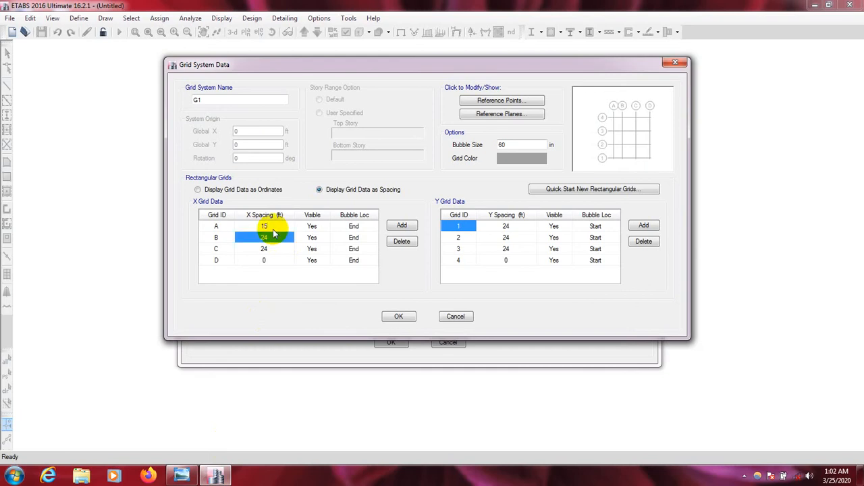
type("1")
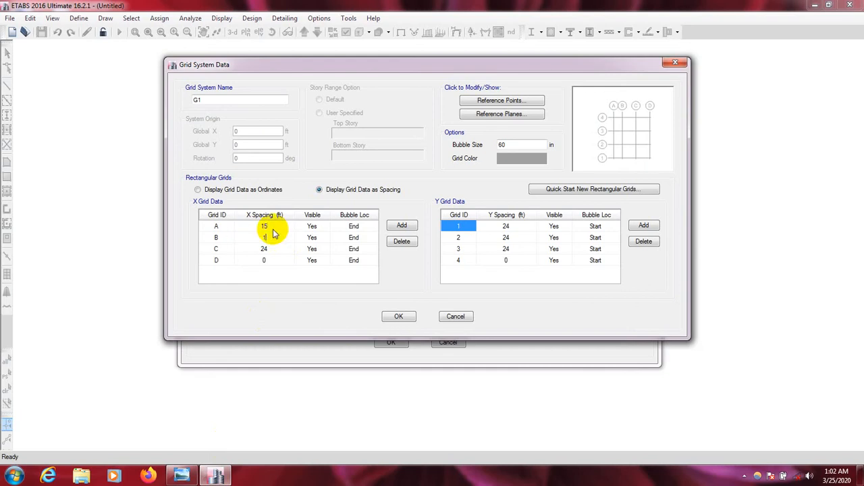
key("Return")
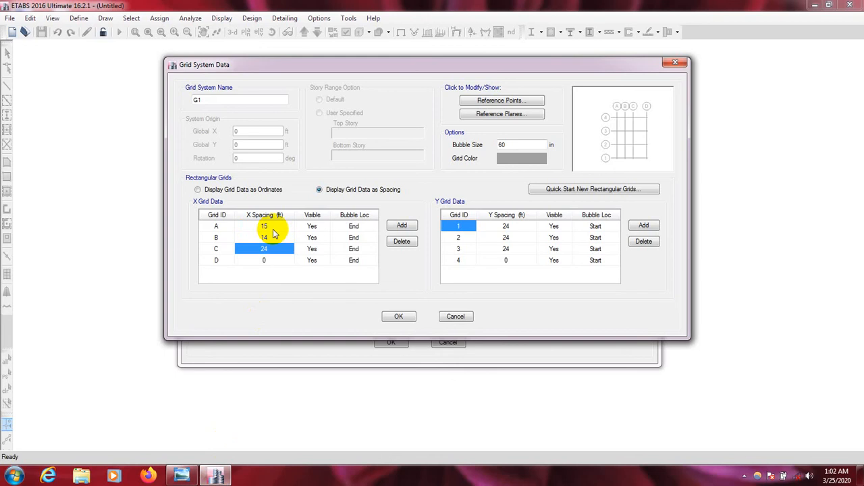
type("10.25")
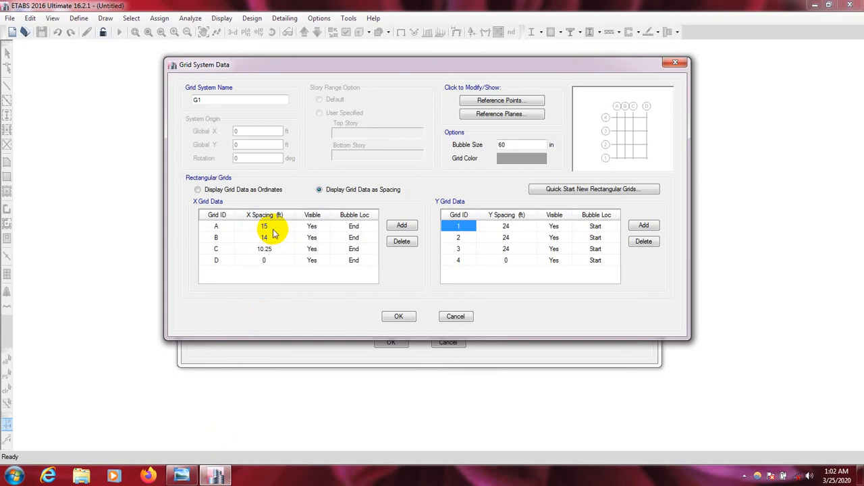
- Check the plan image for the Y dimensions and set the Y spacing of grid 1 to 13.6667 ft
left_click(513, 228)
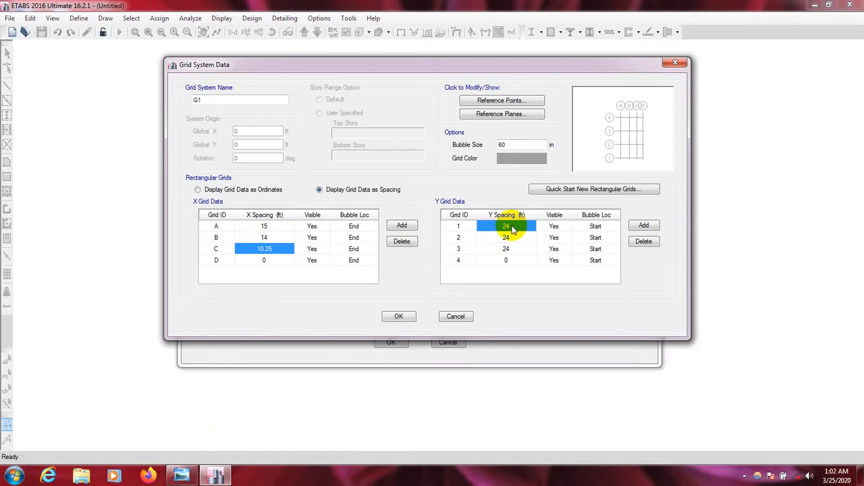
left_click(181, 475)
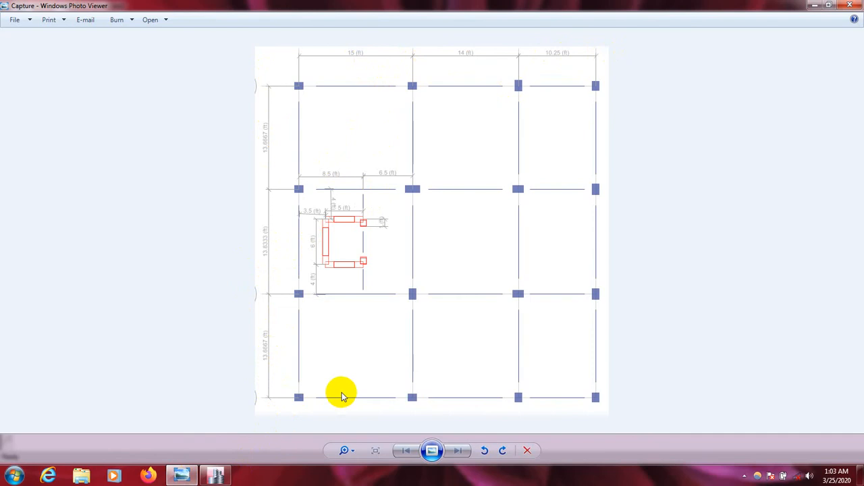
left_click(216, 476)
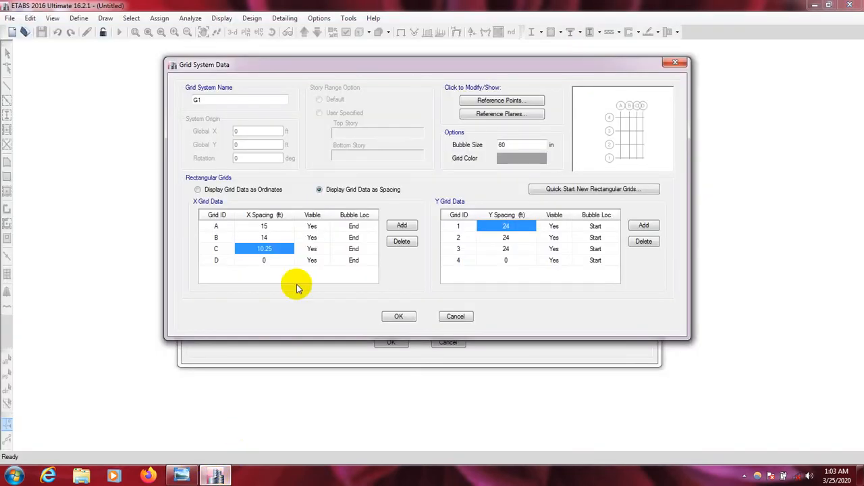
left_click(508, 239)
left_click(508, 231)
type("13.6667")
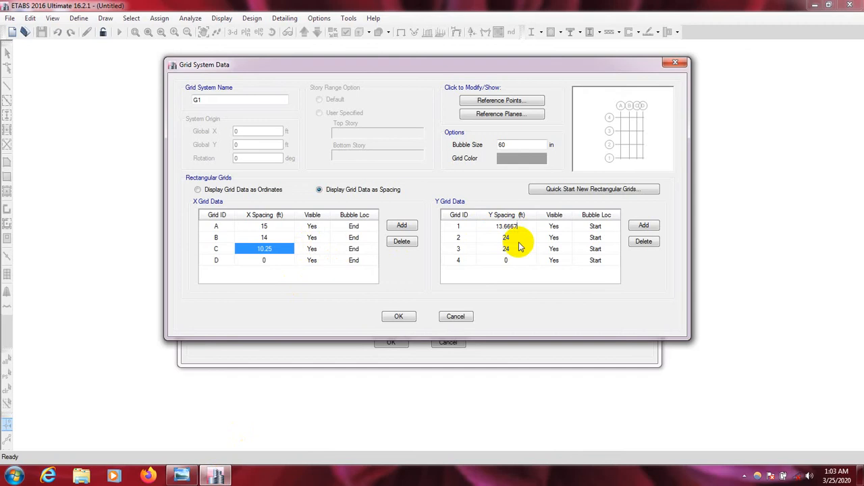
- Set the Y spacings of grid 2 to 18.8333 ft and grid 3 to 13.66667 ft, checking them against the plan image
left_click(517, 238)
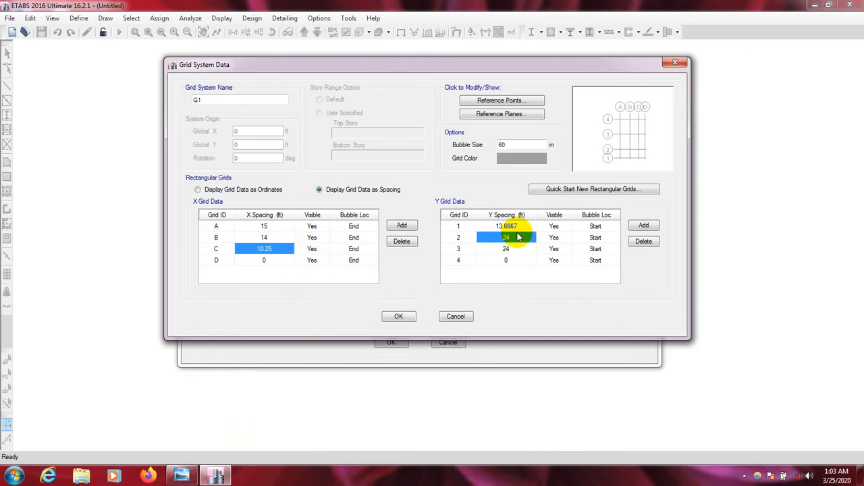
type("18.")
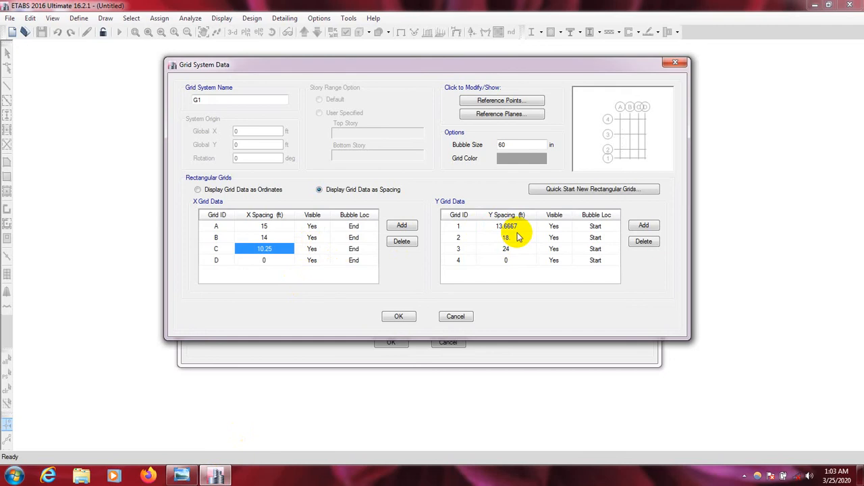
left_click(180, 475)
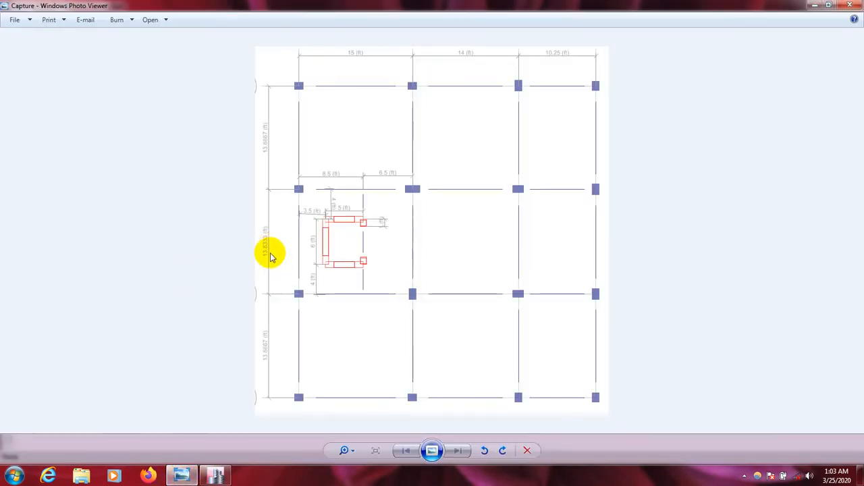
left_click(218, 476)
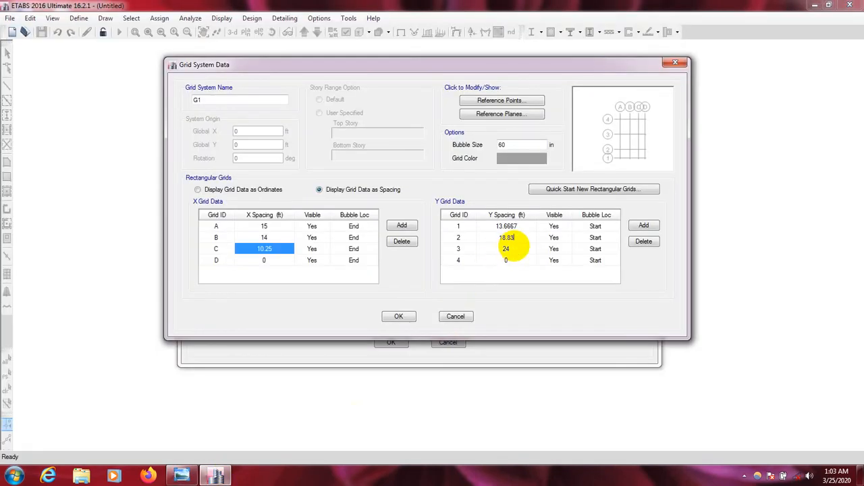
left_click(514, 250)
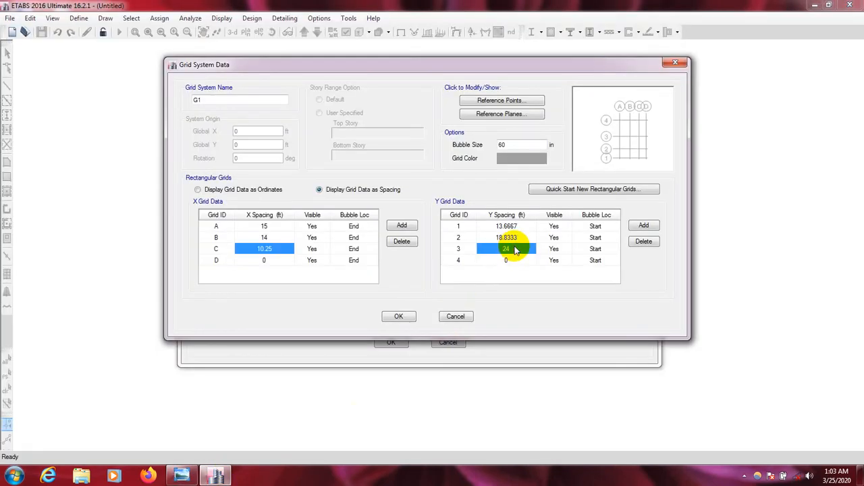
type("13.66667")
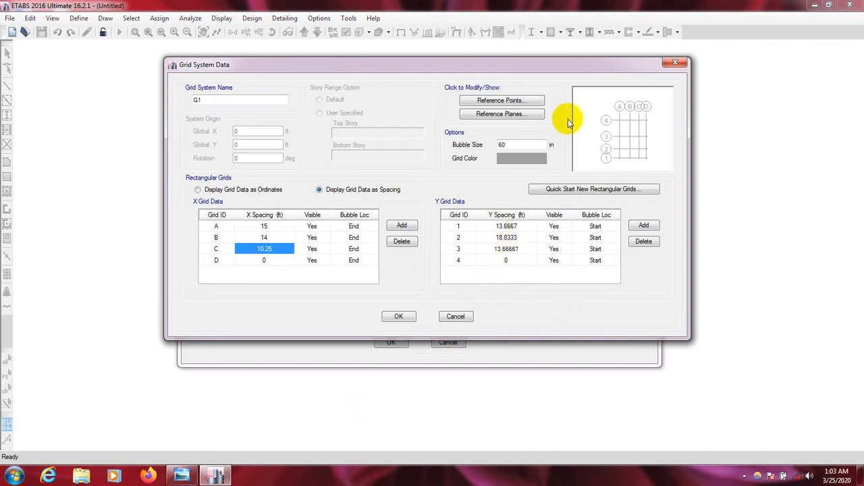
left_click(182, 473)
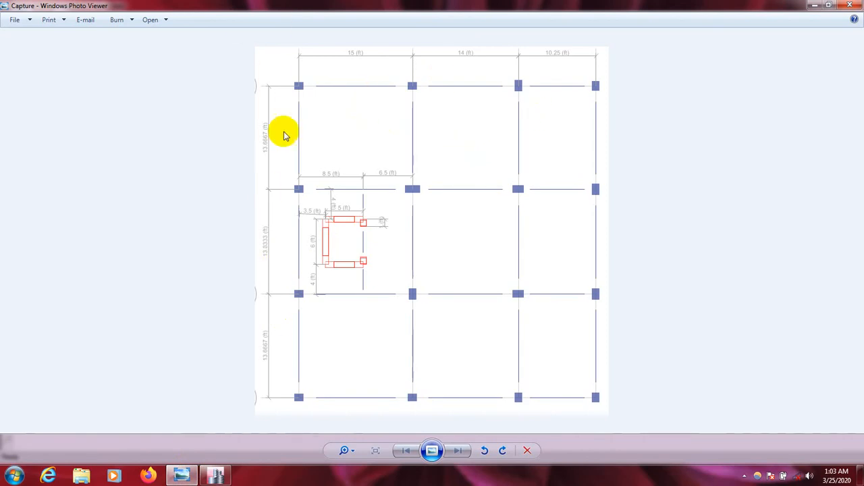
left_click(216, 476)
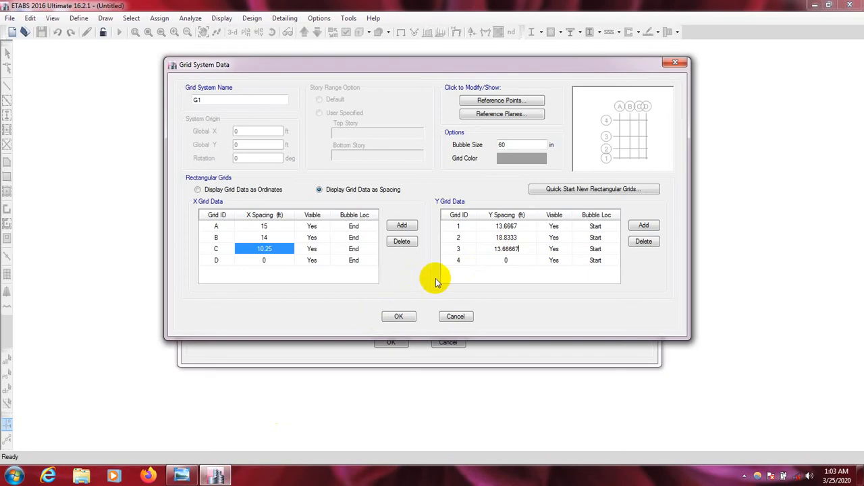
- Accept the custom grid data and create the two-story Grid Only model
left_click(400, 317)
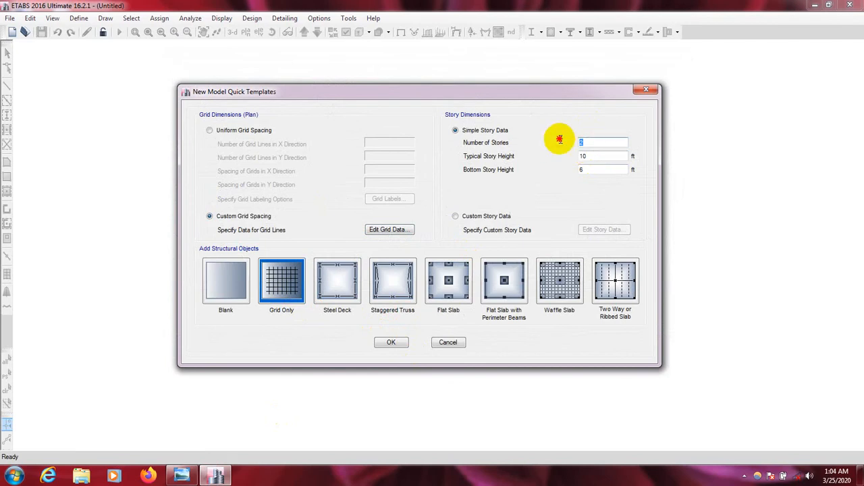
double_click(592, 142)
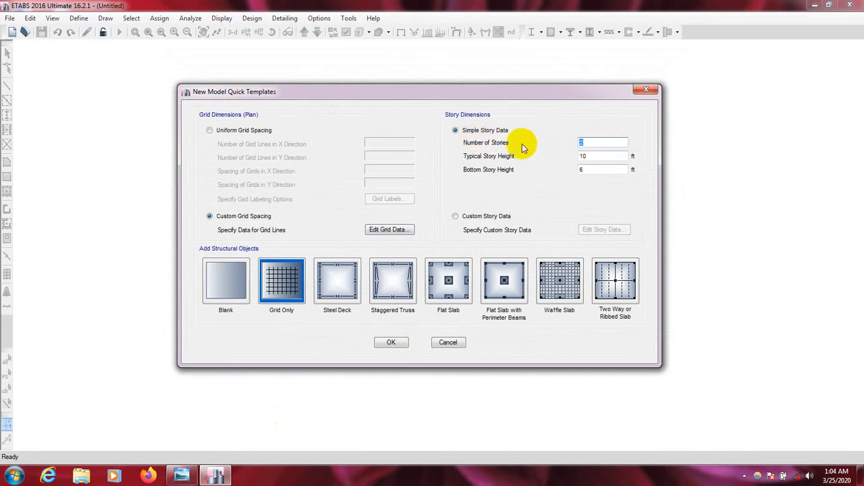
left_click(390, 343)
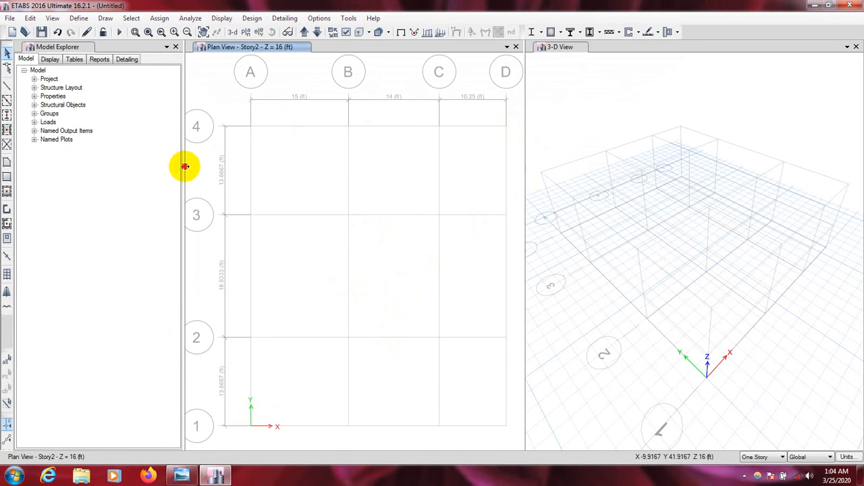
- Narrow the Model Explorer to give the plan and 3-D views more room, and make the 3-D view active
left_click_drag(184, 166, 141, 173)
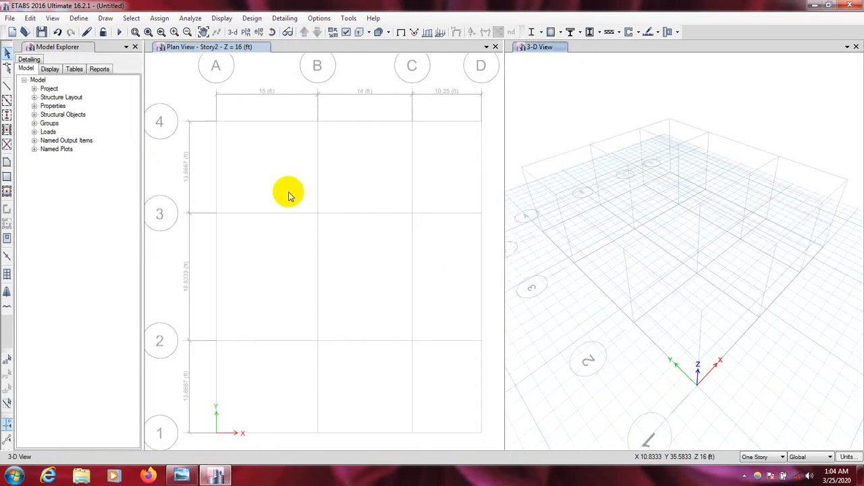
scroll(288, 196, "down", 2)
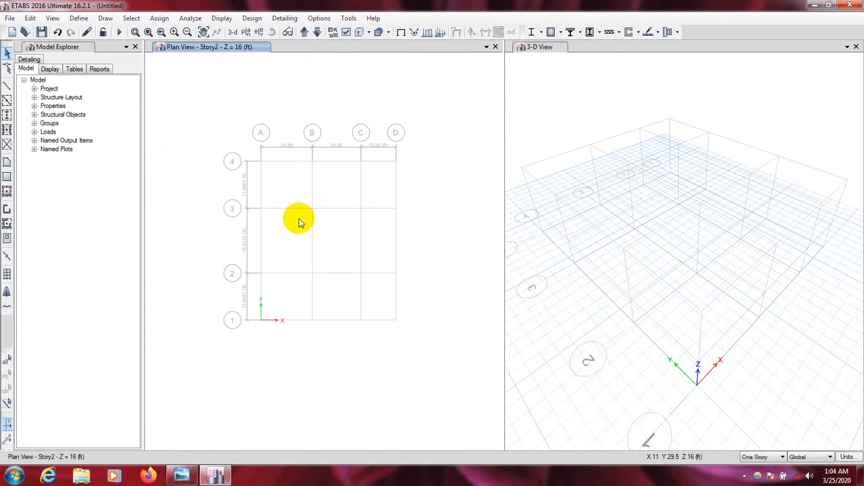
scroll(299, 222, "up", 2)
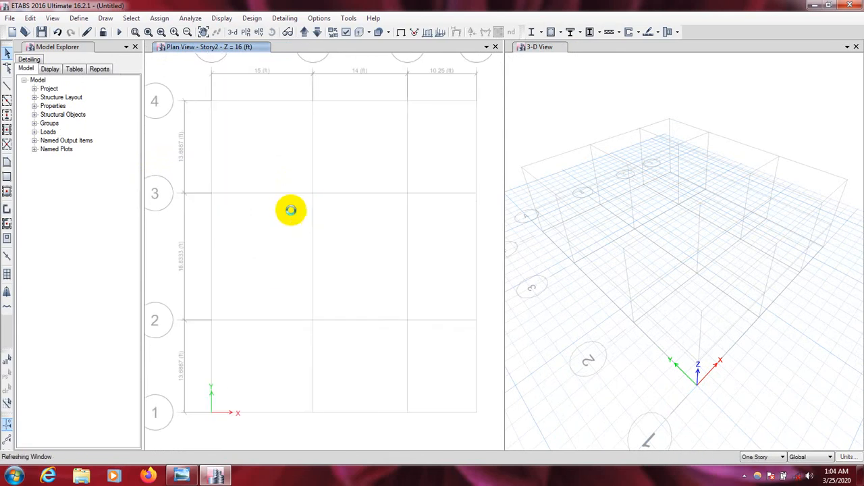
left_click(591, 86)
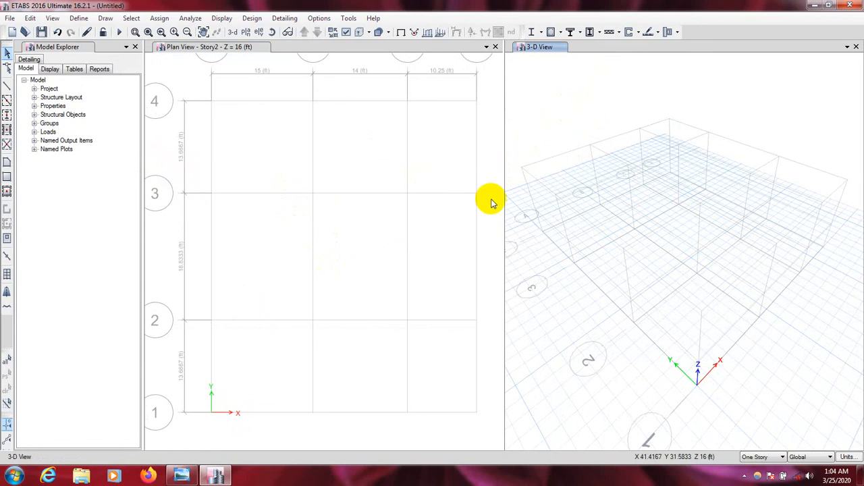
- Open the material definitions and inspect the property data of the 4000Psi concrete without changing it
left_click(78, 18)
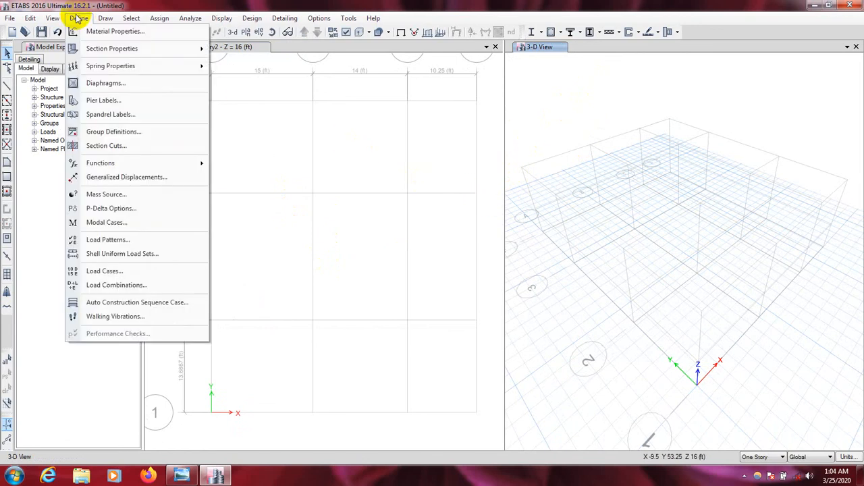
left_click(85, 32)
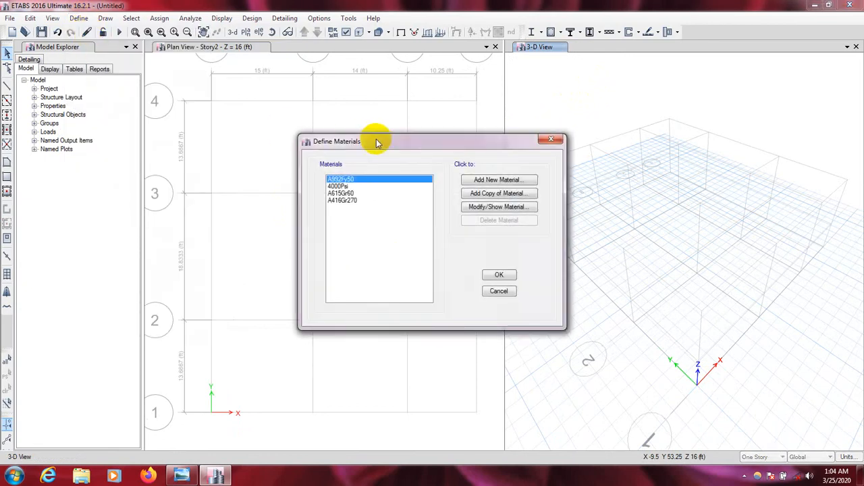
left_click_drag(380, 142, 194, 146)
left_click(157, 189)
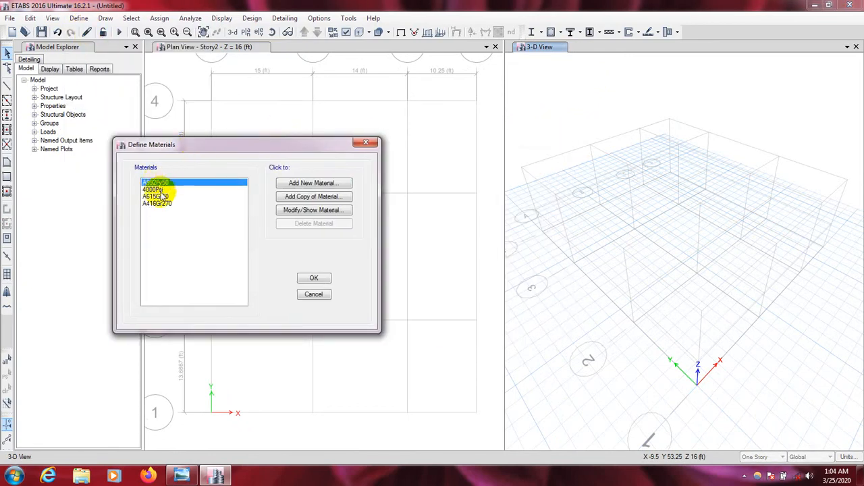
left_click(310, 210)
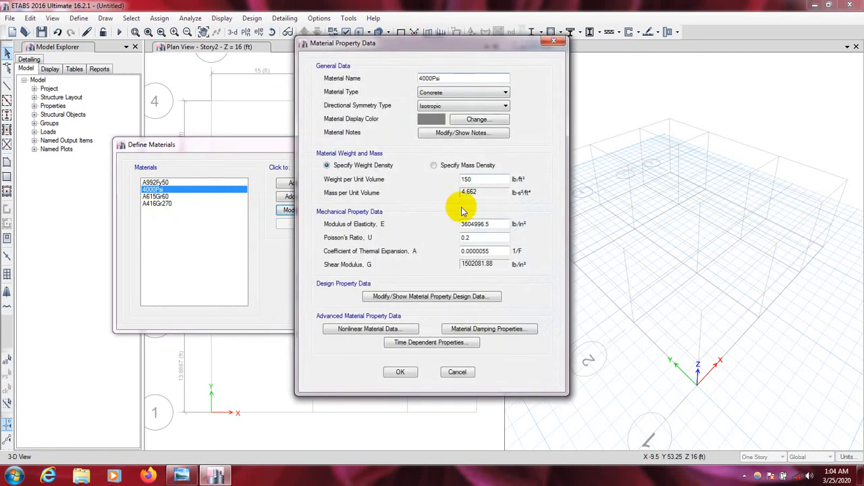
left_click(455, 373)
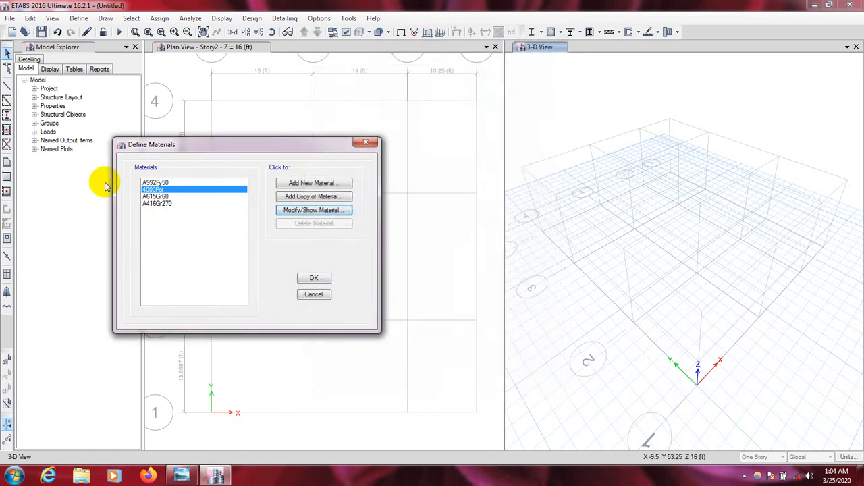
- Review the 4000Psi, A615Gr60 and A416Gr270 entries in the materials list and keep the default materials
left_click(161, 191)
left_click(165, 203)
left_click(162, 190)
left_click(166, 204)
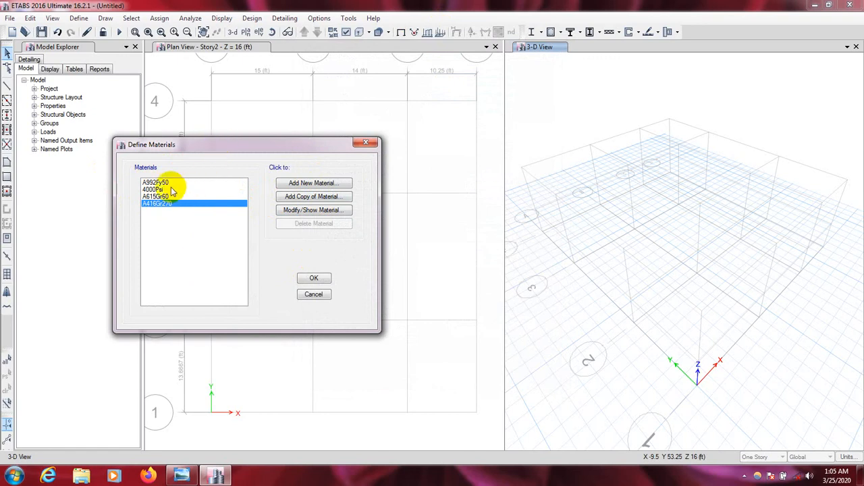
left_click(145, 190)
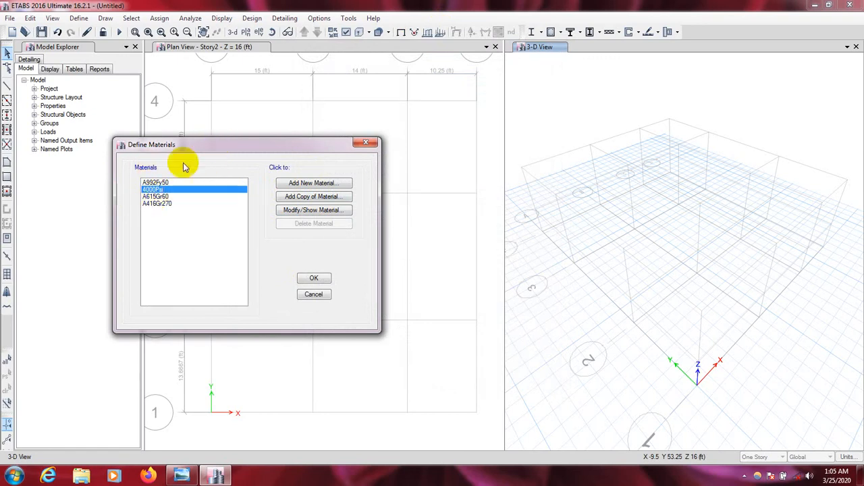
left_click(195, 144)
left_click_drag(195, 144, 210, 127)
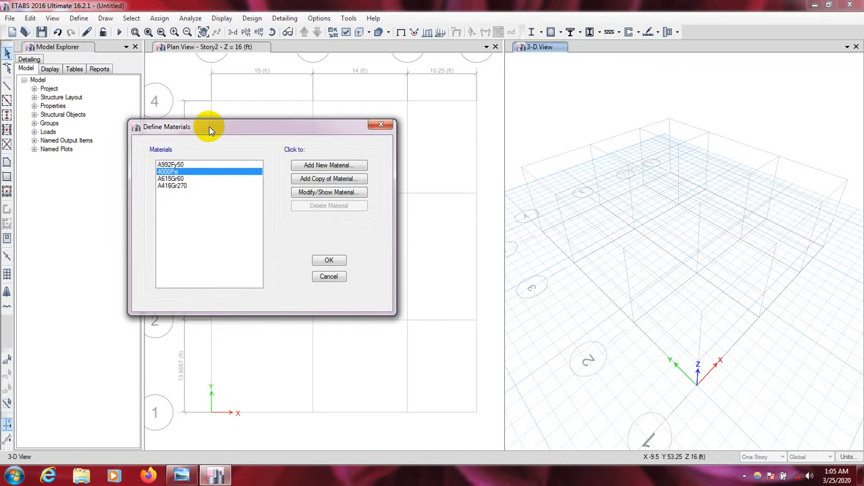
left_click(173, 179)
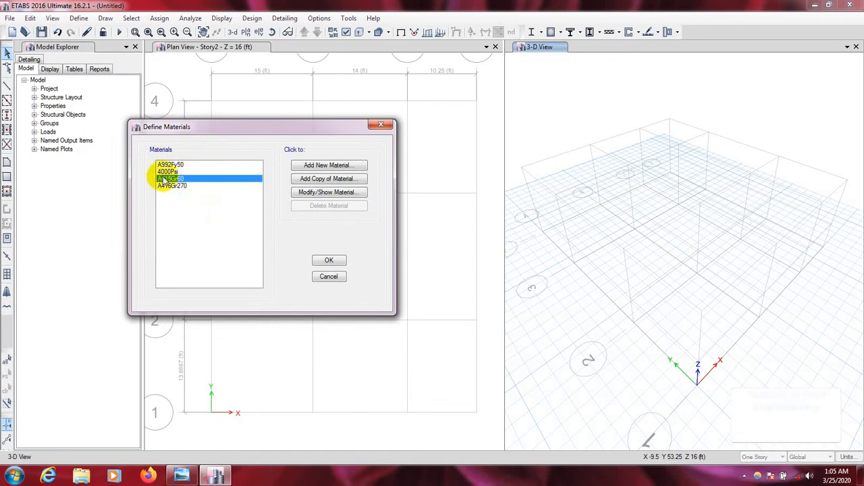
left_click(186, 172)
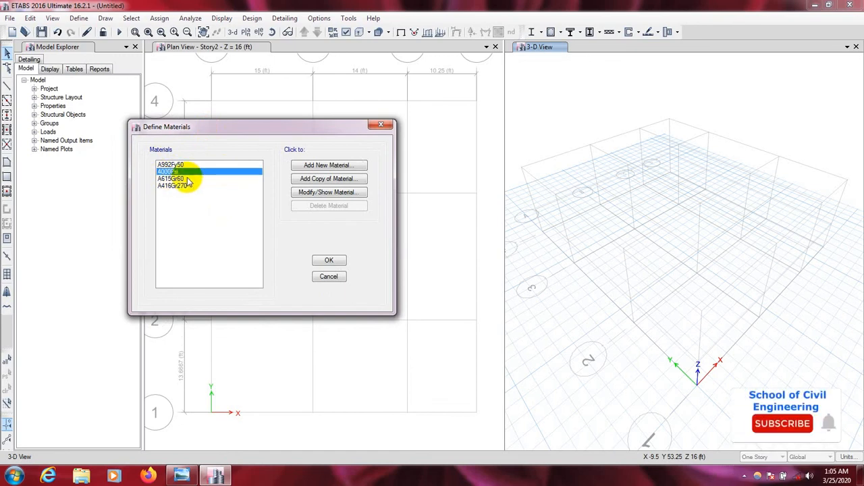
left_click(189, 179)
left_click(331, 261)
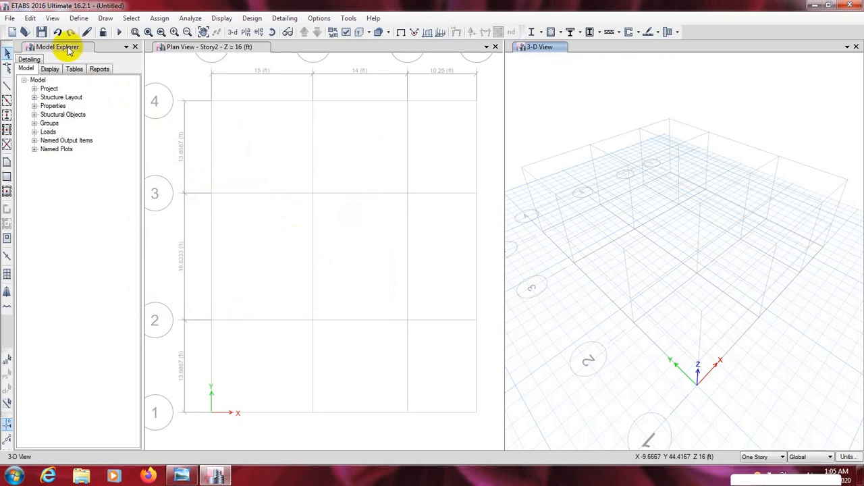
- Open the frame section definitions and bulk-delete the default sections from A-CompBm through SteelCol
left_click(78, 18)
mouse_move(91, 61)
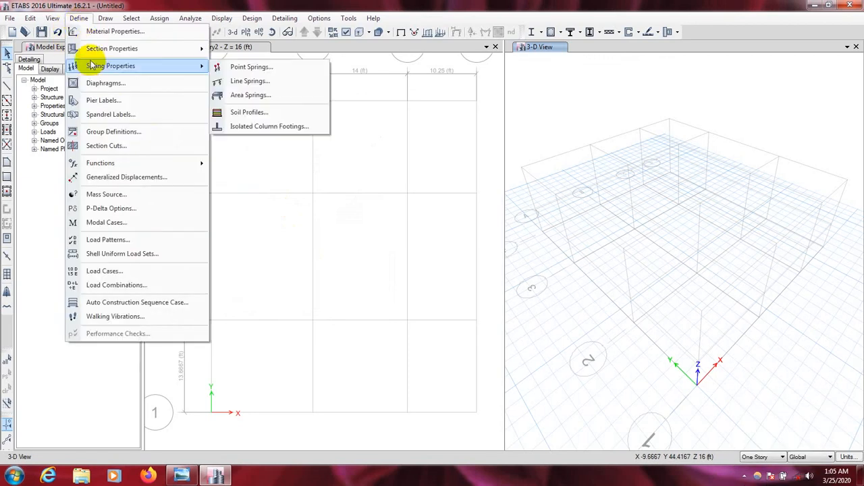
mouse_move(131, 54)
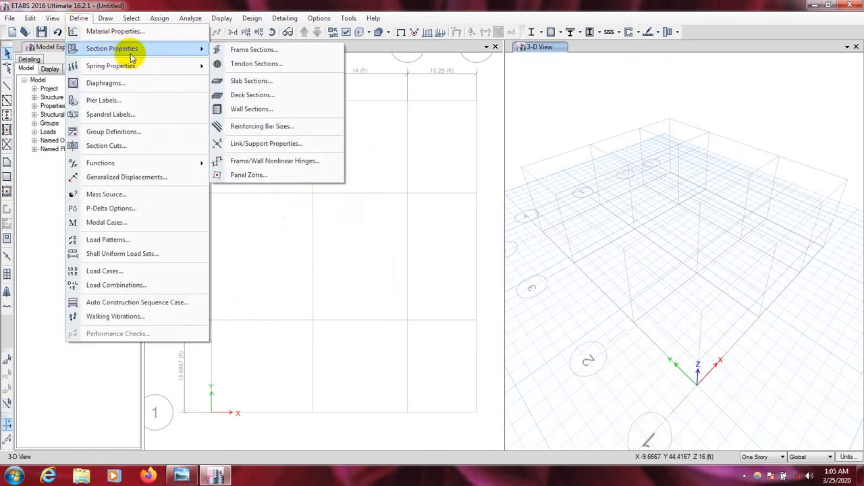
left_click(249, 51)
left_click_drag(414, 104, 287, 102)
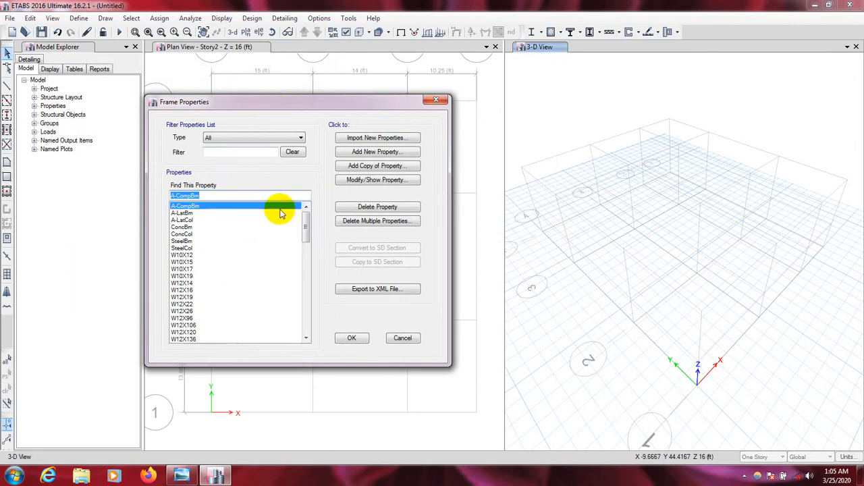
left_click(380, 222)
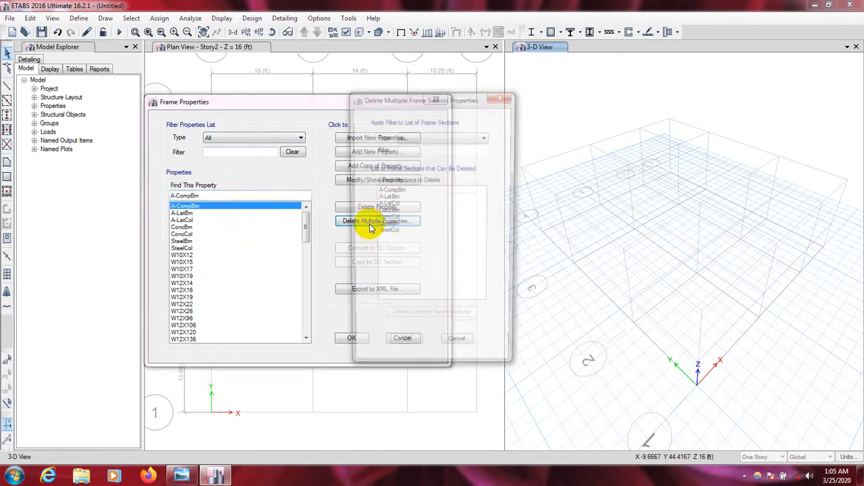
left_click_drag(388, 192, 391, 200)
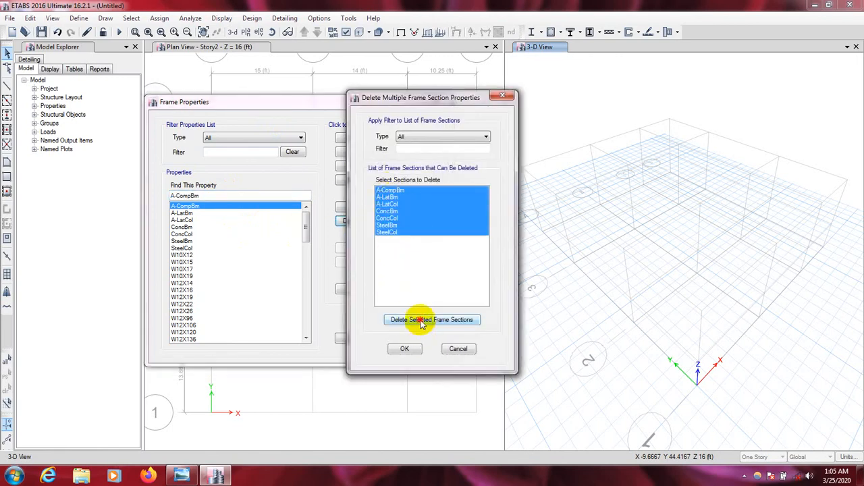
left_click(409, 321)
- Delete the default W sections through W36X170 as well, leaving only W36X182, and accept the deletion
left_click(398, 191)
left_click_drag(399, 191, 405, 304)
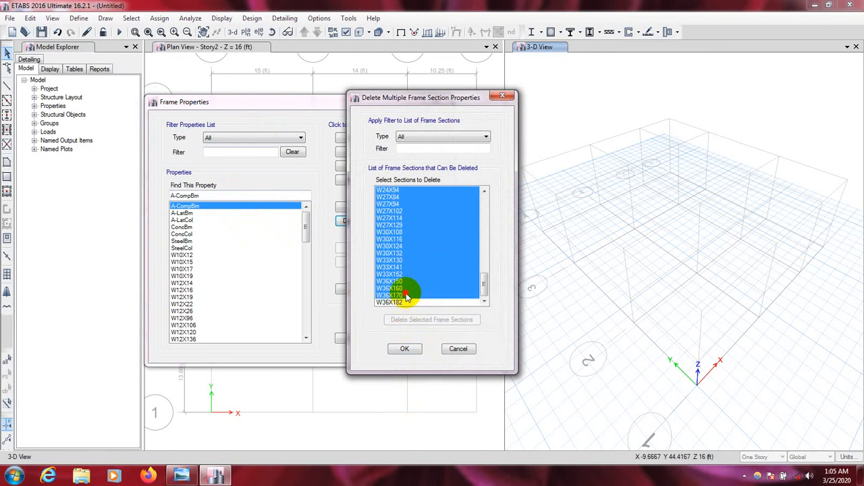
left_click(419, 319)
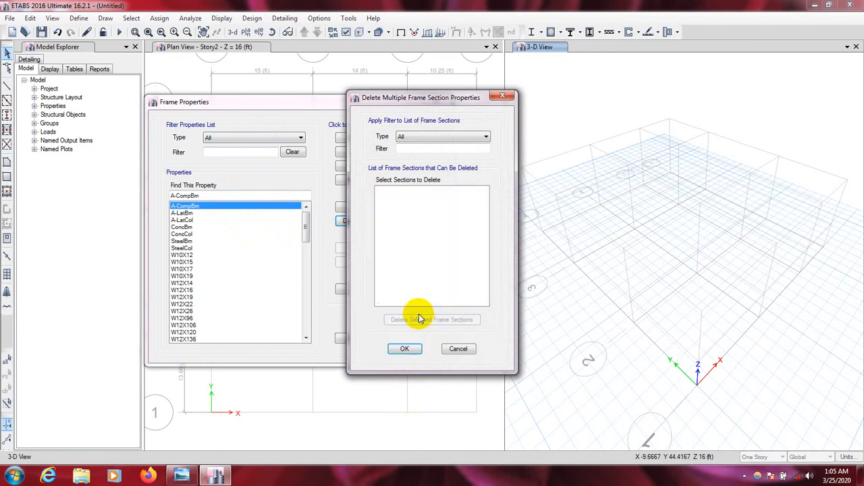
left_click(404, 348)
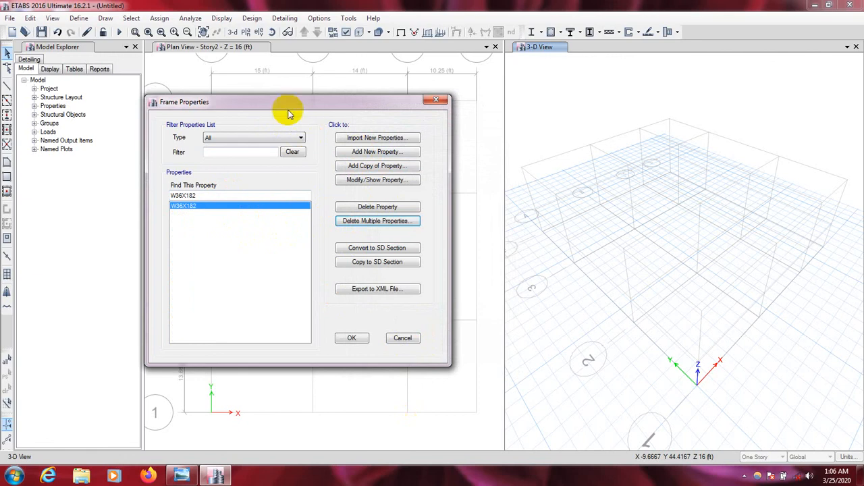
- Add a new concrete rectangular frame section and name it B12x15
left_click(379, 152)
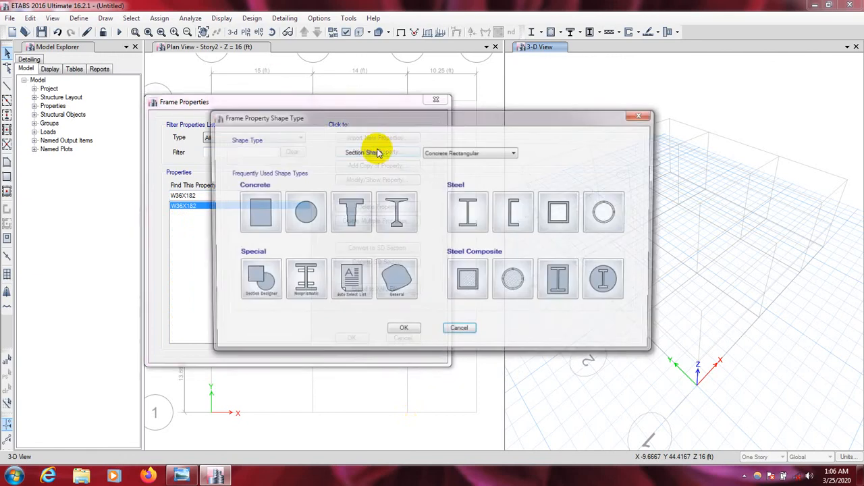
left_click_drag(376, 111, 280, 103)
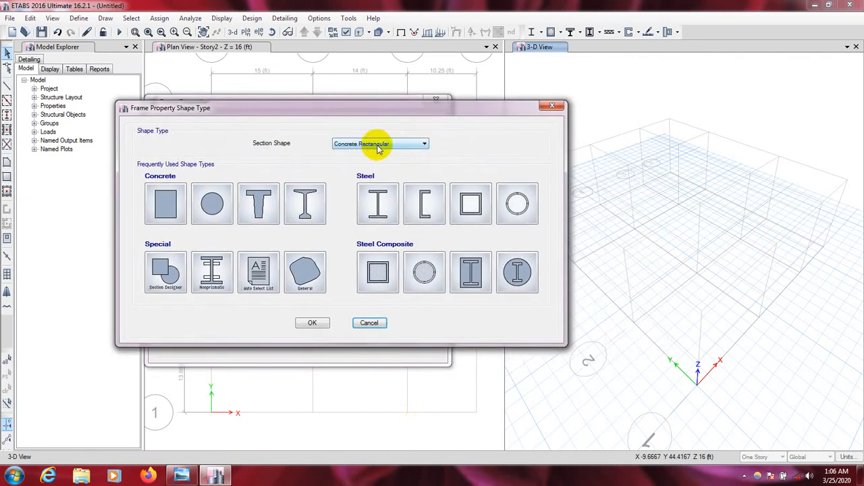
left_click(166, 203)
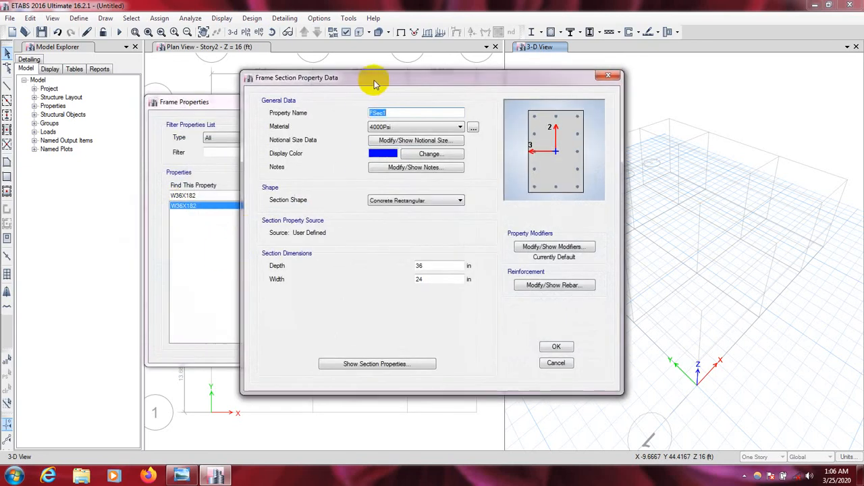
left_click_drag(374, 79, 299, 82)
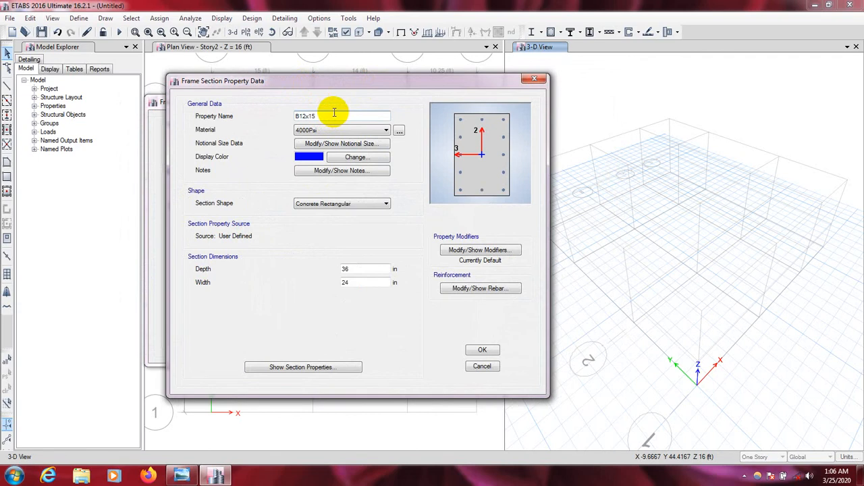
- Give the B12x15 section a depth of 15 in, a width of 12 in and the 4000Psi material
double_click(345, 269)
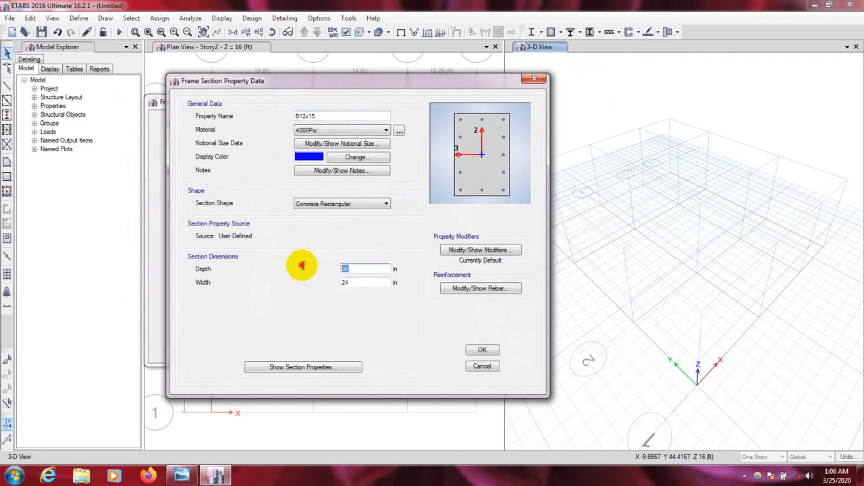
type("15")
double_click(352, 283)
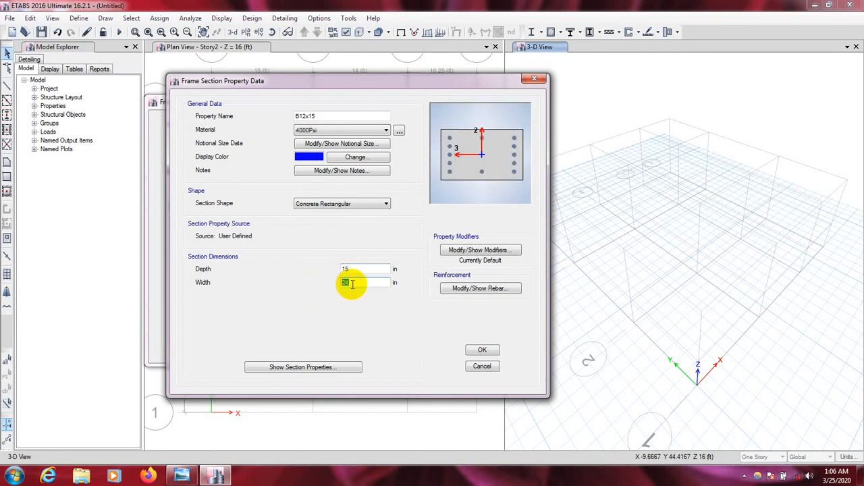
type("12")
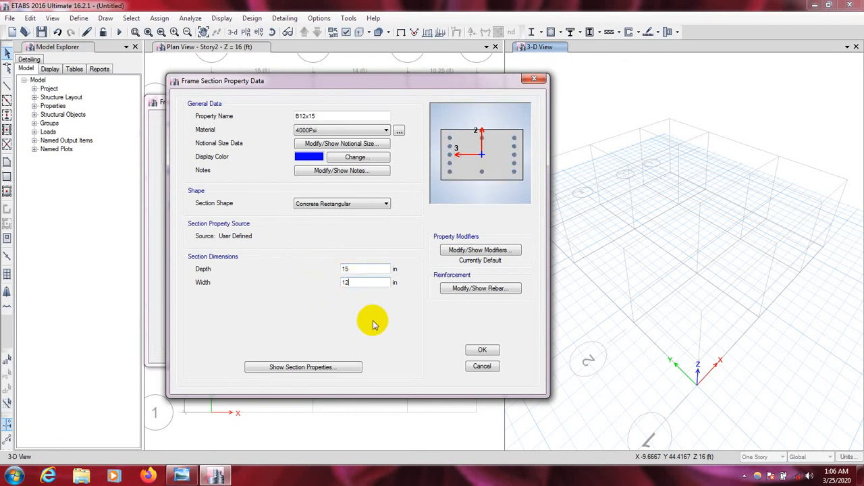
left_click(331, 130)
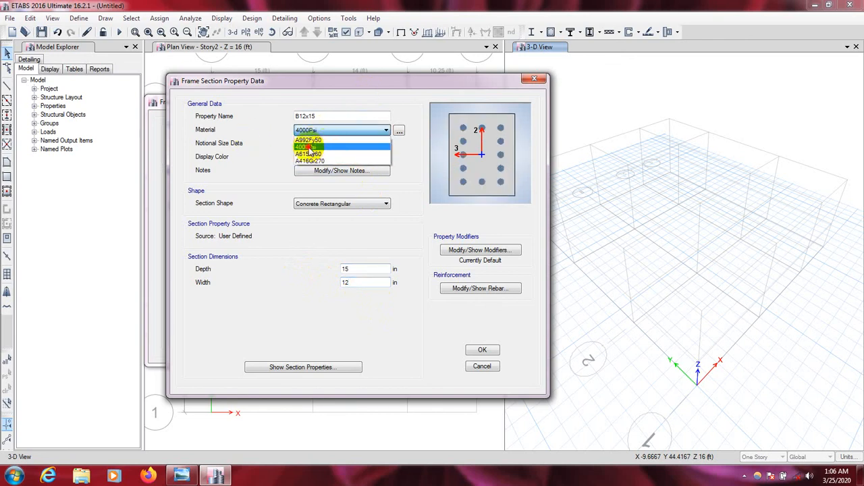
left_click(309, 147)
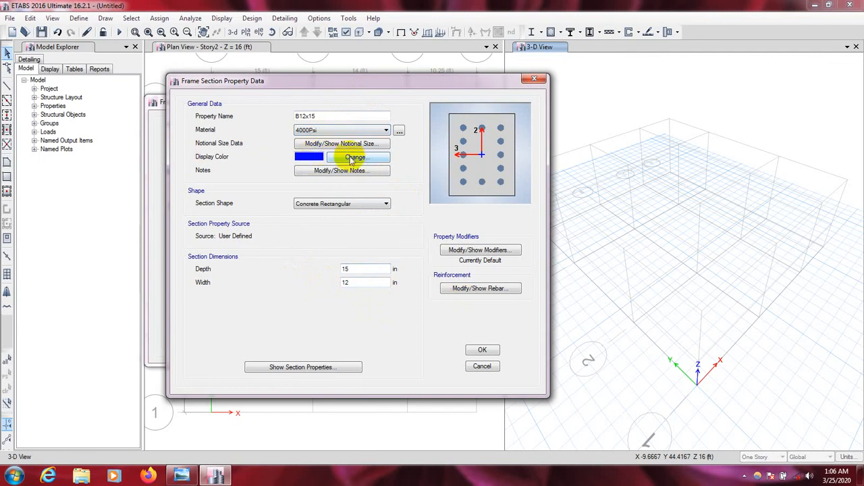
- Set the B12x15 reinforcement design type to M3 Design Only (Beam), keeping the default bar covers and reinforcement area overwrites
left_click(465, 290)
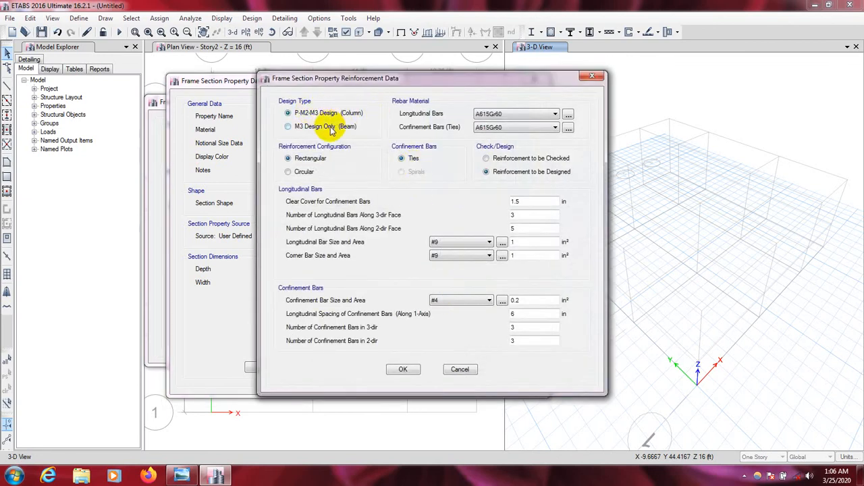
left_click(292, 129)
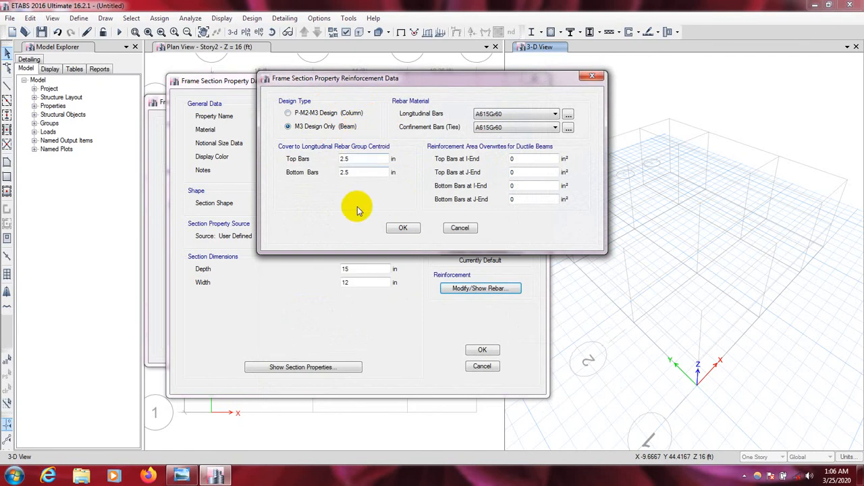
left_click_drag(352, 159, 278, 171)
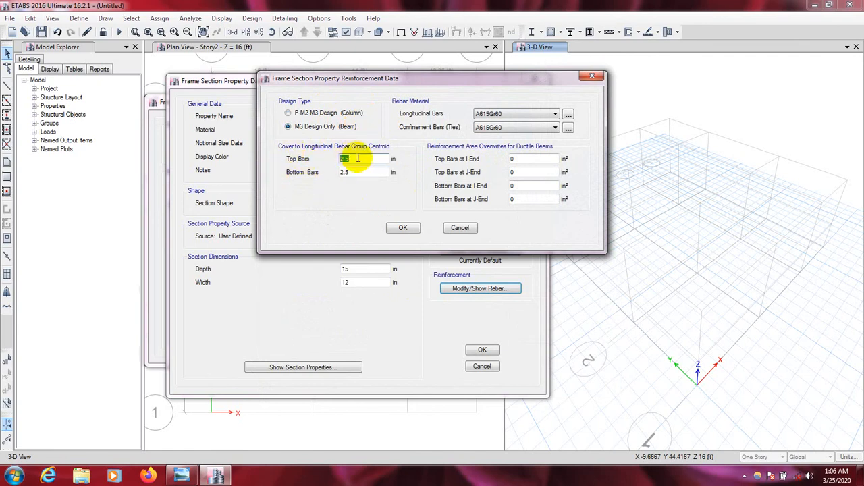
left_click_drag(373, 172, 315, 176)
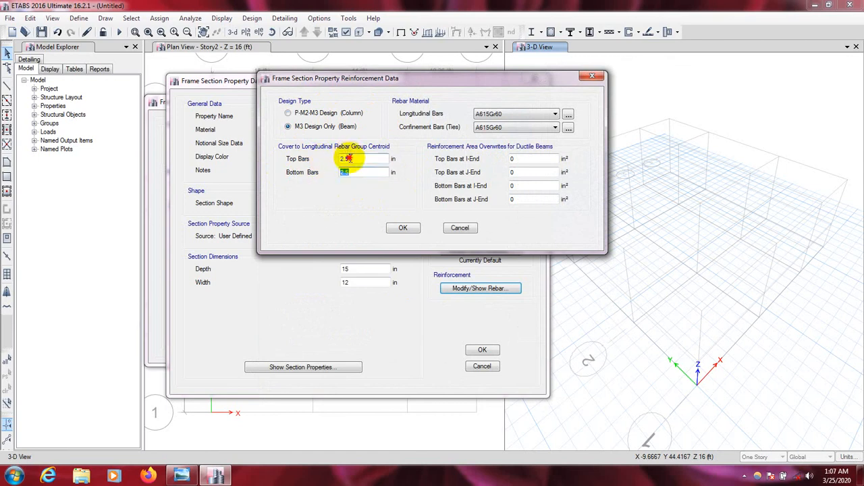
left_click_drag(351, 160, 331, 162)
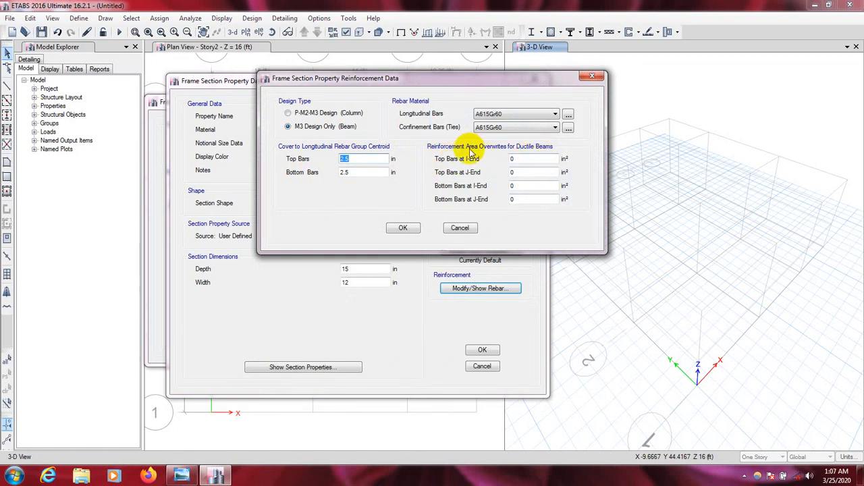
left_click(528, 160)
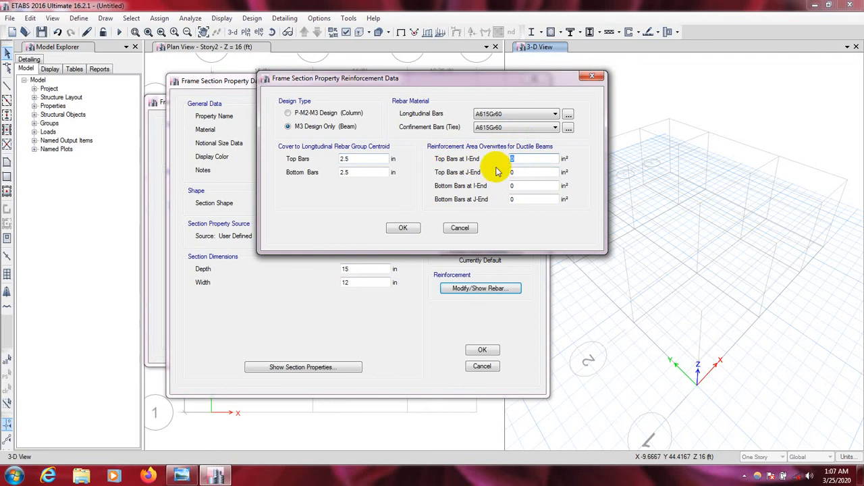
- Select A615Gr60 for the longitudinal bars and check the material options for the confinement bars
left_click(501, 114)
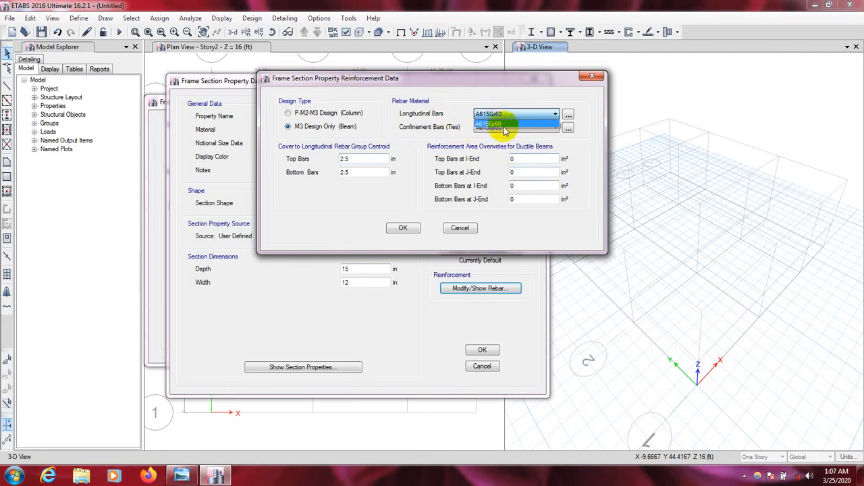
left_click(504, 125)
left_click(498, 130)
left_click(440, 124)
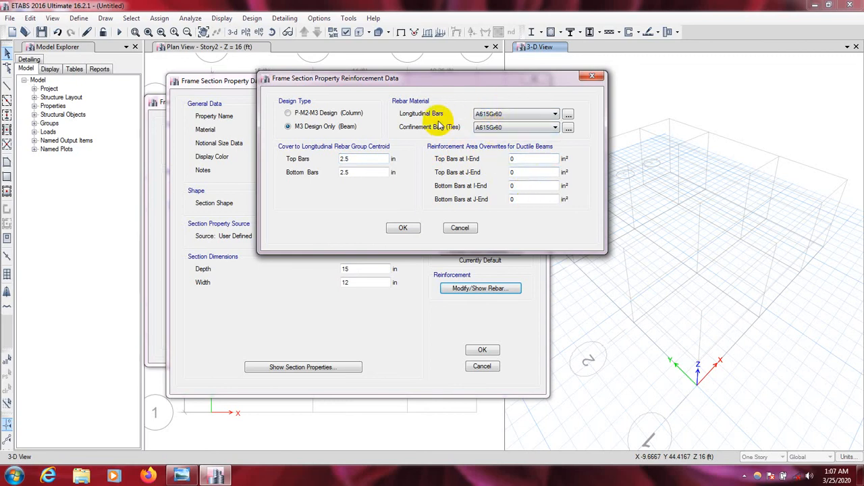
left_click(501, 117)
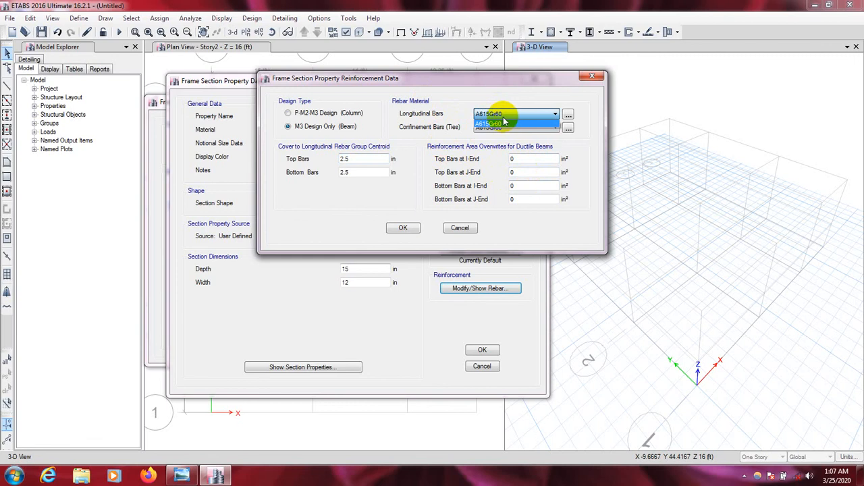
left_click(482, 149)
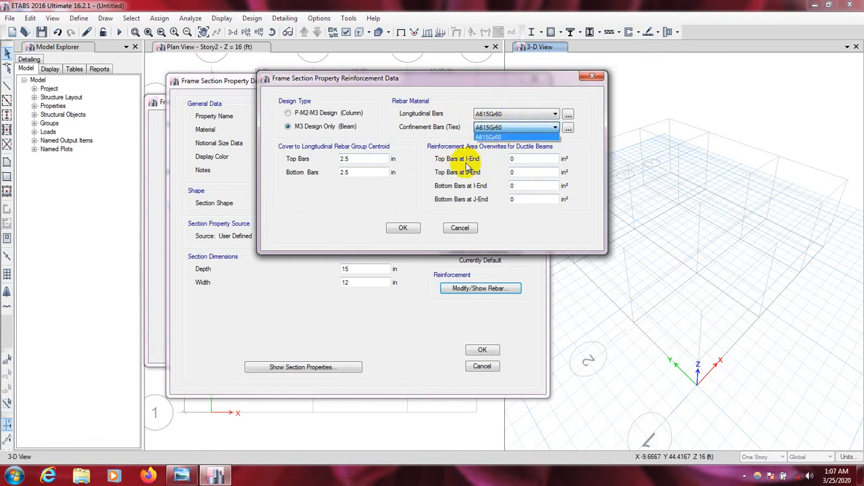
- Check the defined materials from the rebar settings, keep A615Gr60 for both bar types and accept the beam reinforcement data
left_click(568, 115)
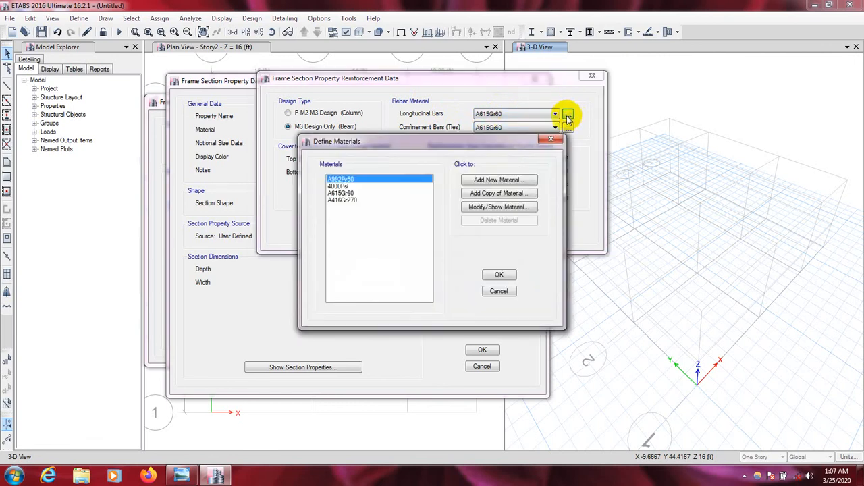
left_click(497, 273)
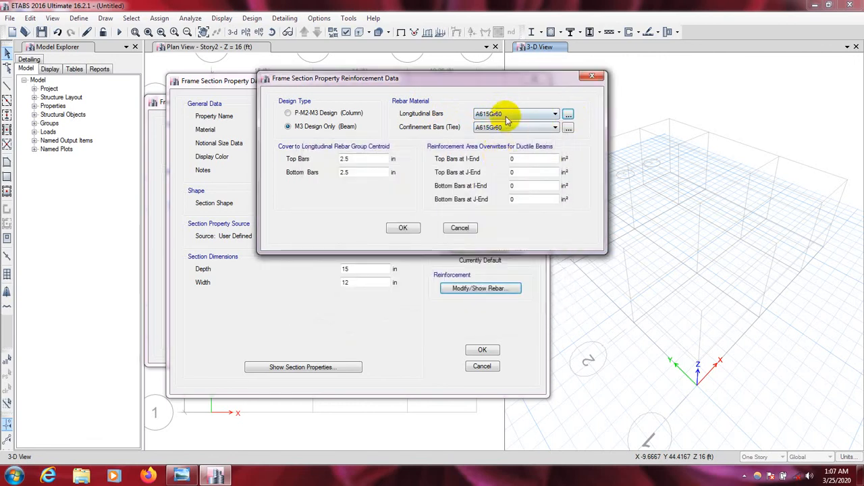
left_click(507, 114)
left_click(502, 169)
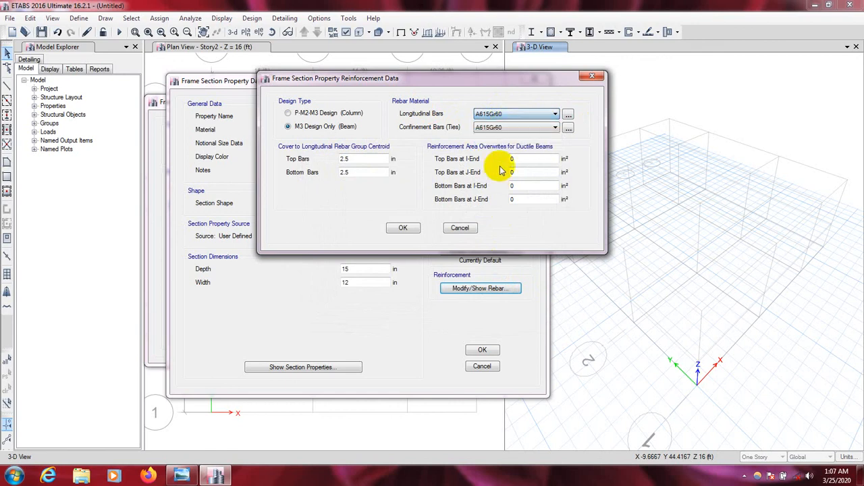
left_click(549, 129)
left_click(433, 135)
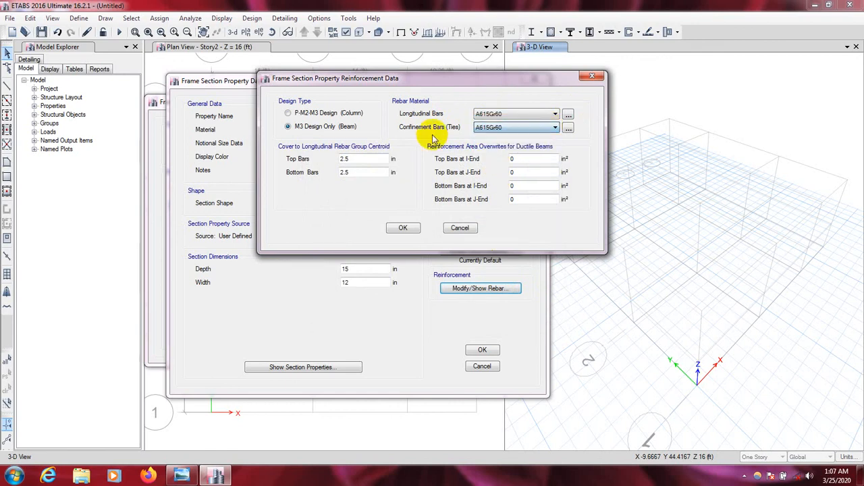
left_click(405, 228)
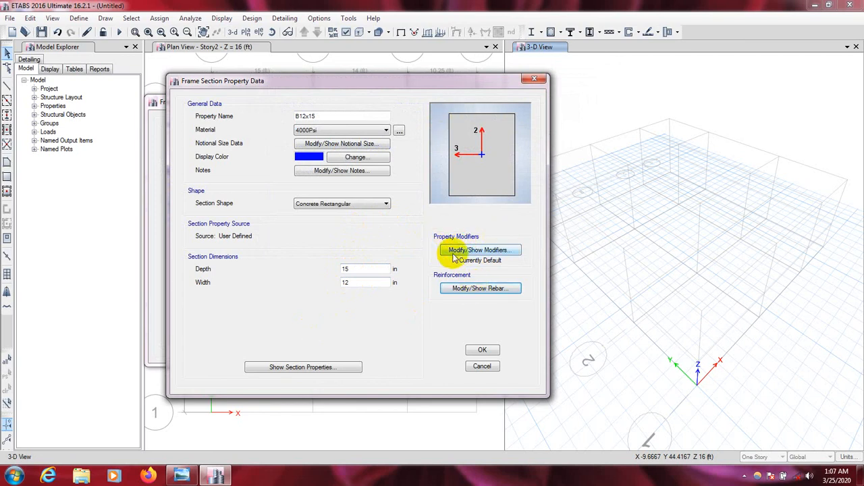
- Set the B12x15 stiffness modifier for the moment of inertia about the 2 axis to 0.35
left_click(454, 255)
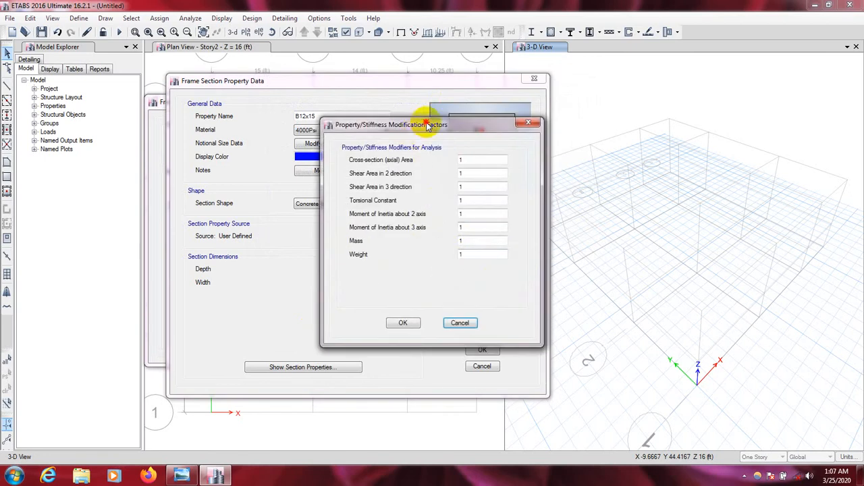
left_click_drag(426, 127, 426, 120)
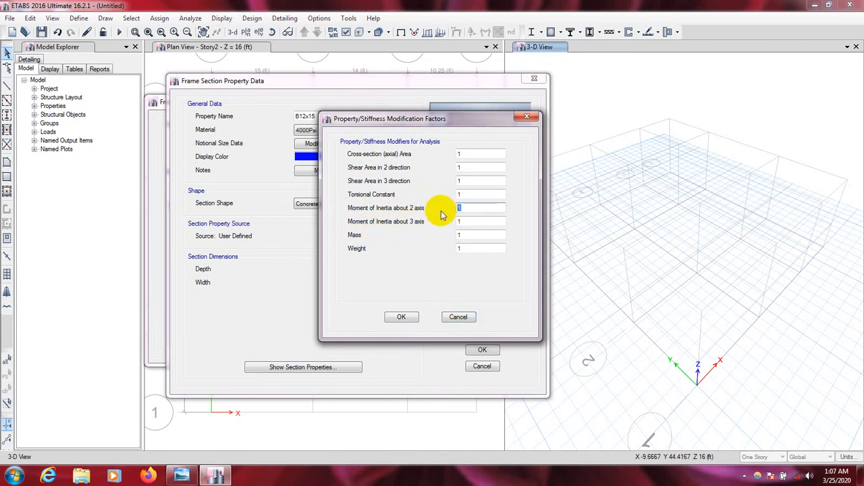
left_click(462, 221)
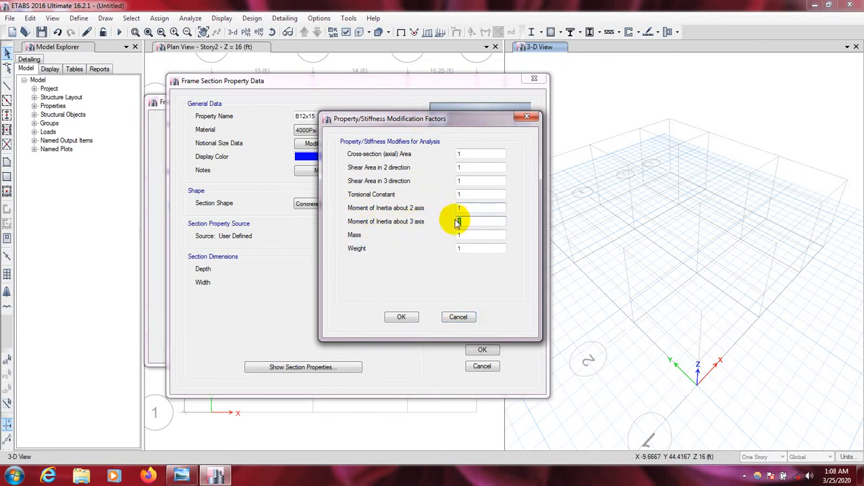
left_click(461, 206)
mouse_move(461, 206)
left_mouse_down()
mouse_move(457, 220)
mouse_move(455, 209)
left_mouse_up()
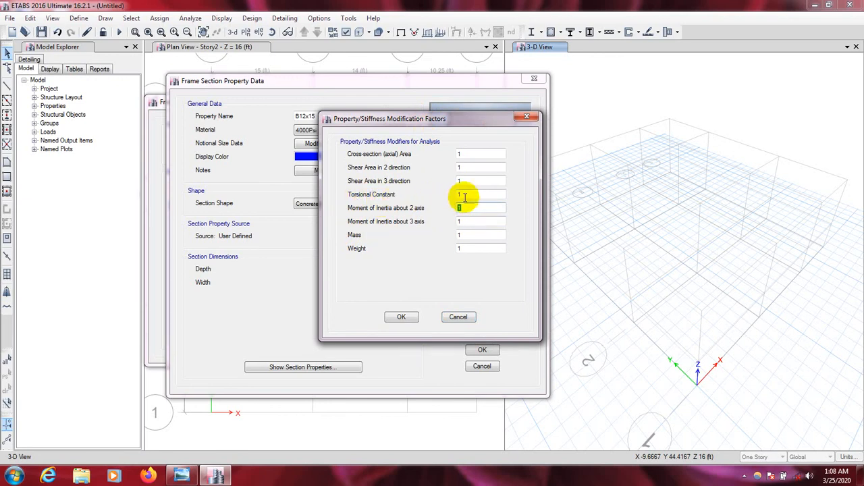
left_click_drag(473, 195, 447, 200)
left_click_drag(439, 116, 421, 107)
left_click(440, 197)
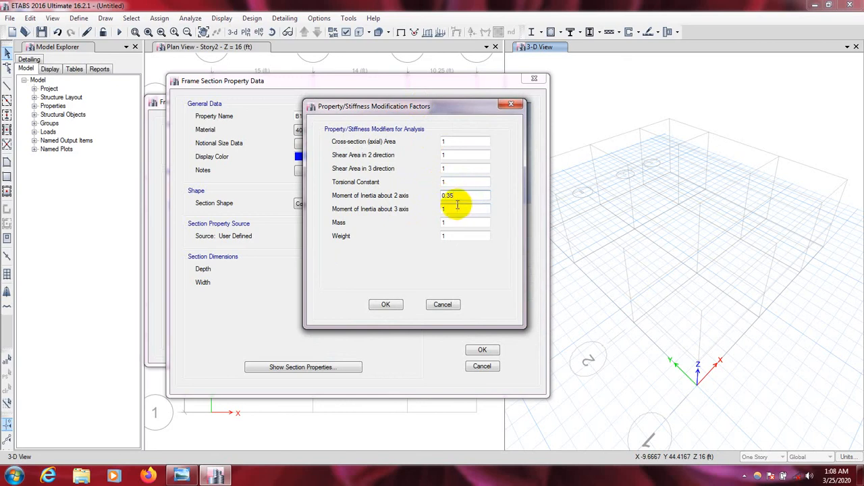
- Set the moment of inertia modifier about the 3 axis to 0.35 and accept the modifiers and the B12x15 section
left_click_drag(462, 209, 433, 214)
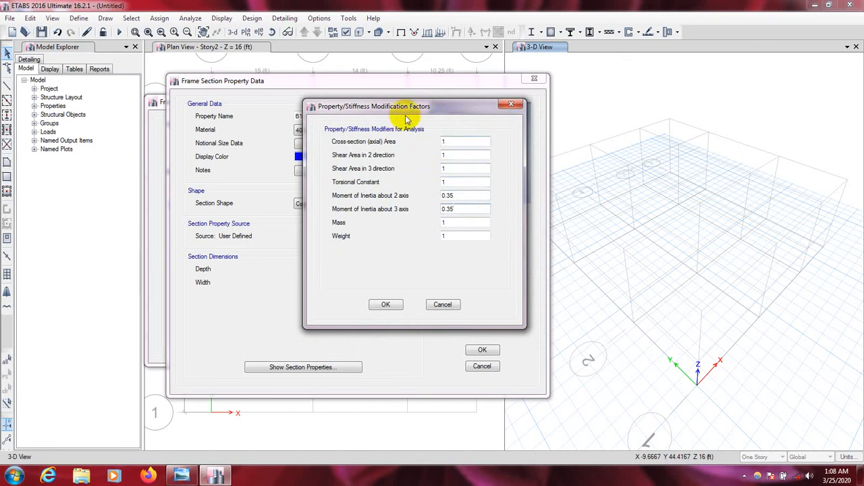
mouse_move(419, 106)
left_mouse_down()
mouse_move(411, 109)
mouse_move(426, 114)
left_mouse_up()
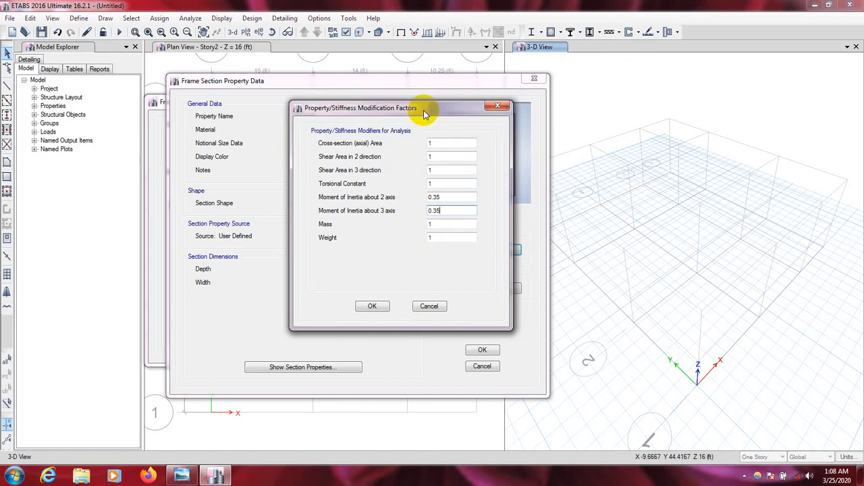
left_click(373, 306)
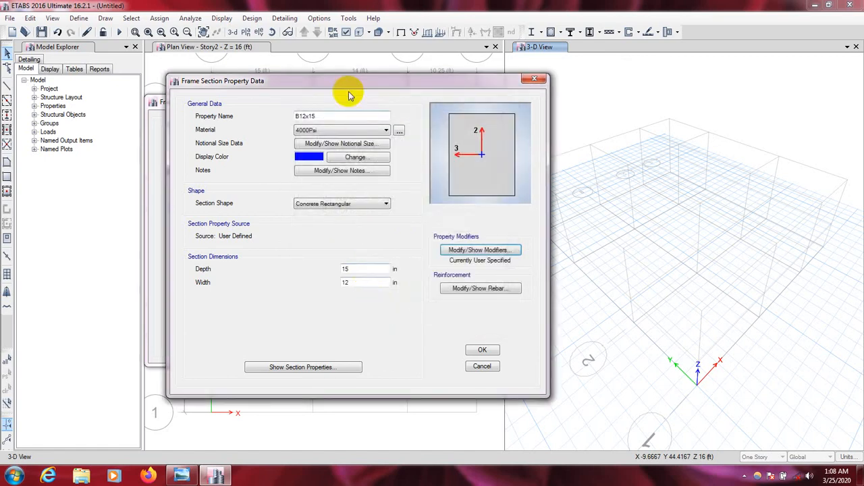
left_click(483, 351)
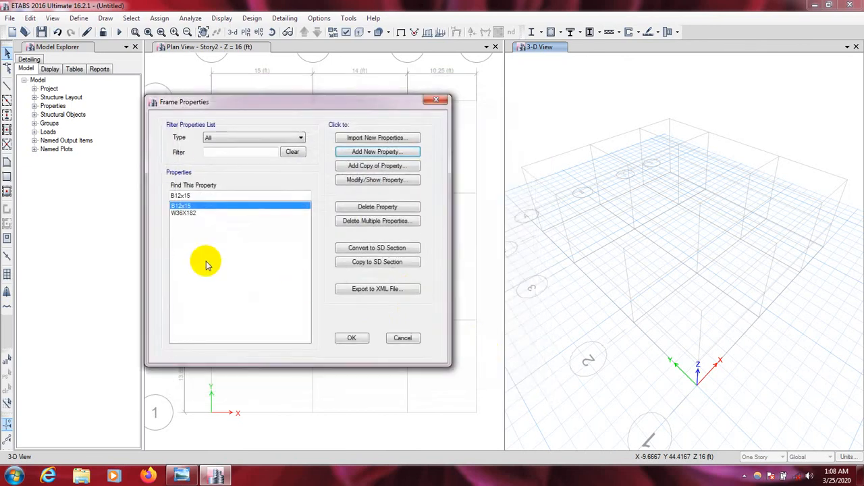
- Delete the W36X182 section from the frame properties
left_click(188, 213)
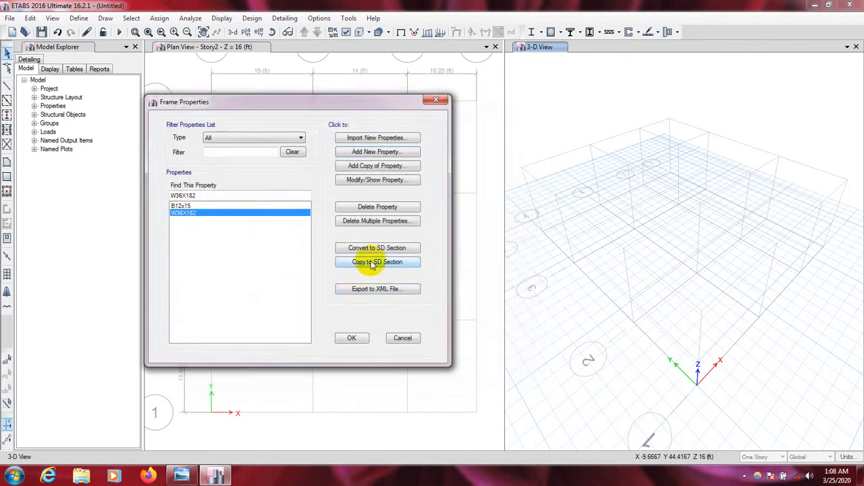
left_click(375, 207)
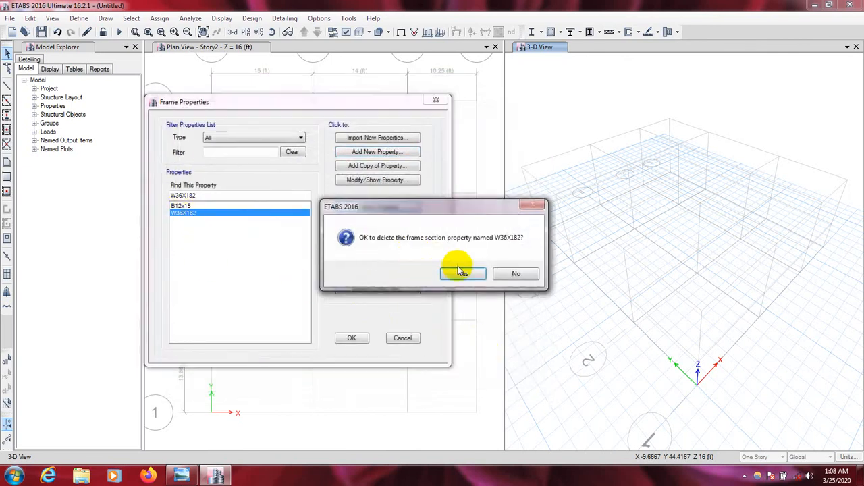
left_click(460, 273)
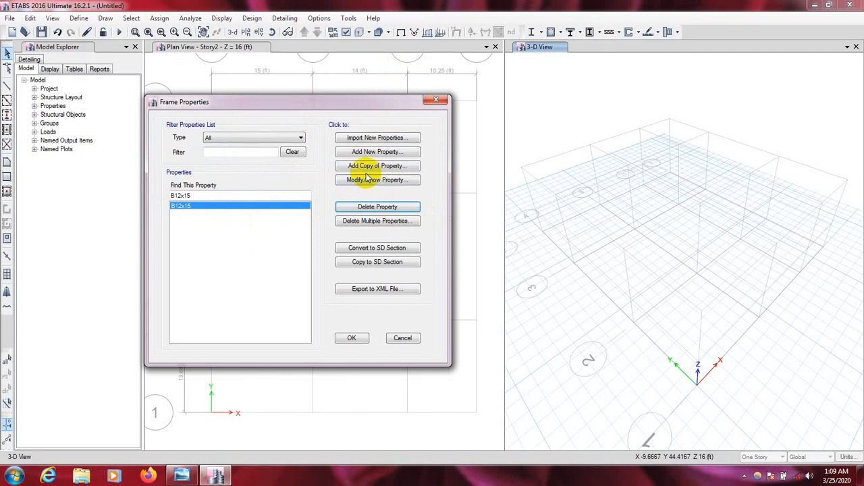
- Copy the B12x15 section as B12X18 and set its depth to 18 in
left_click(393, 168)
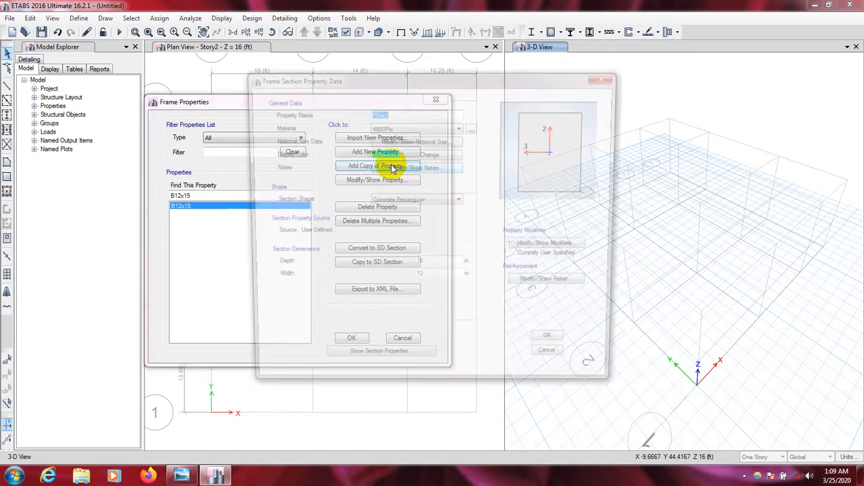
left_click_drag(396, 81, 375, 77)
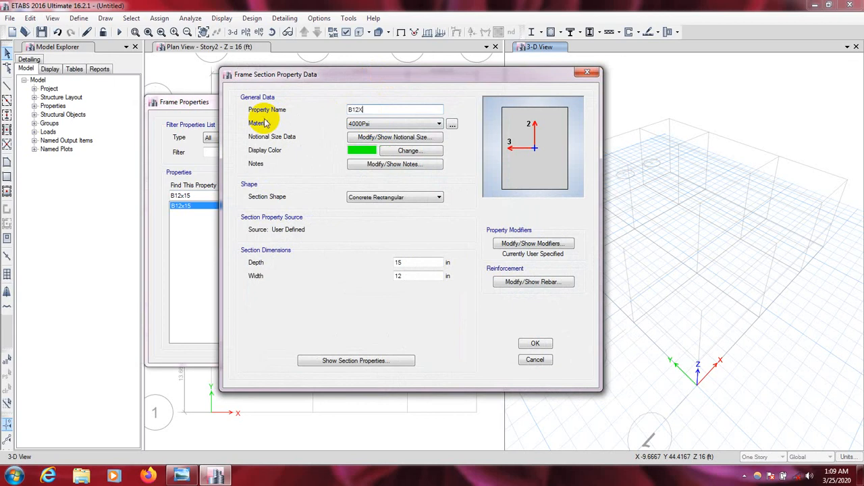
type("8")
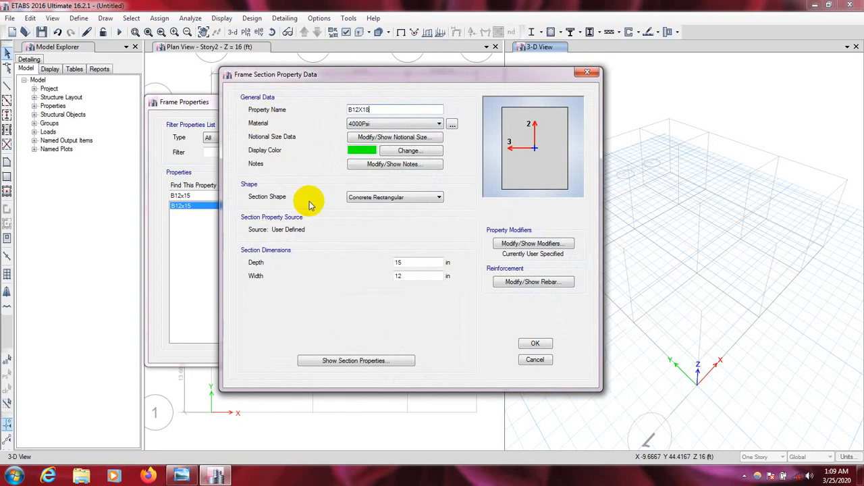
left_click(409, 275)
left_click(399, 263)
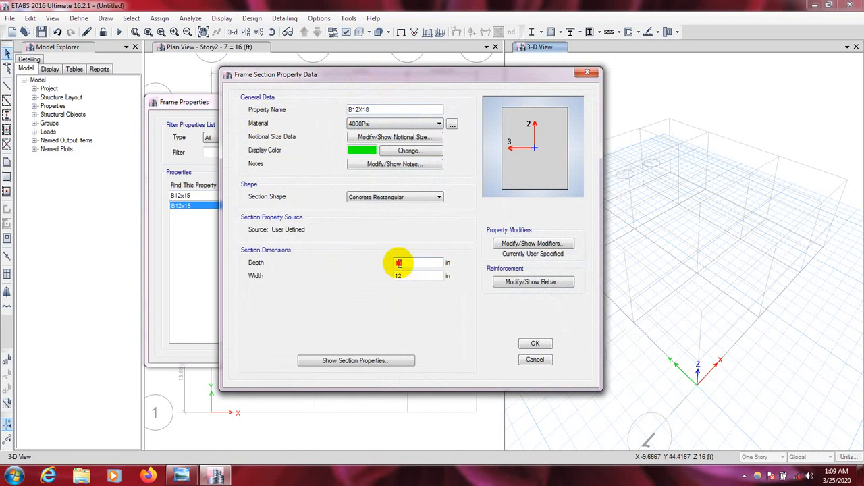
- Check the reinforcement data and stiffness modifiers of B12X18 and accept the section
left_click(524, 281)
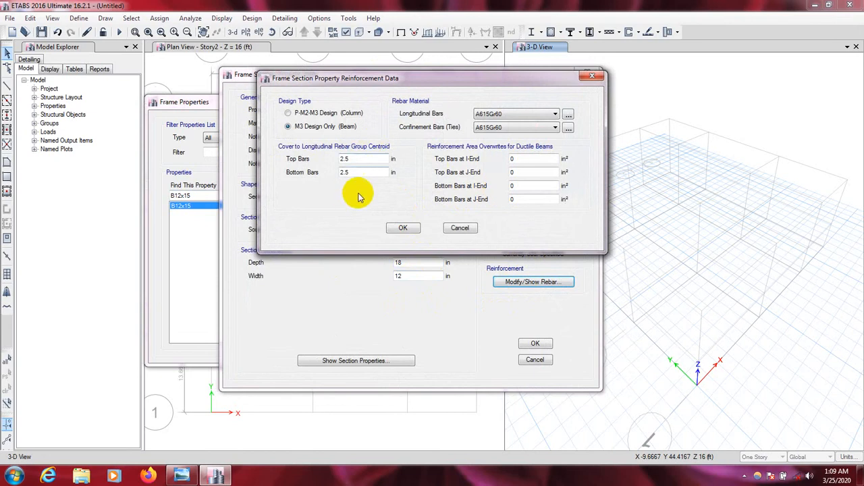
left_click(405, 229)
left_click(530, 243)
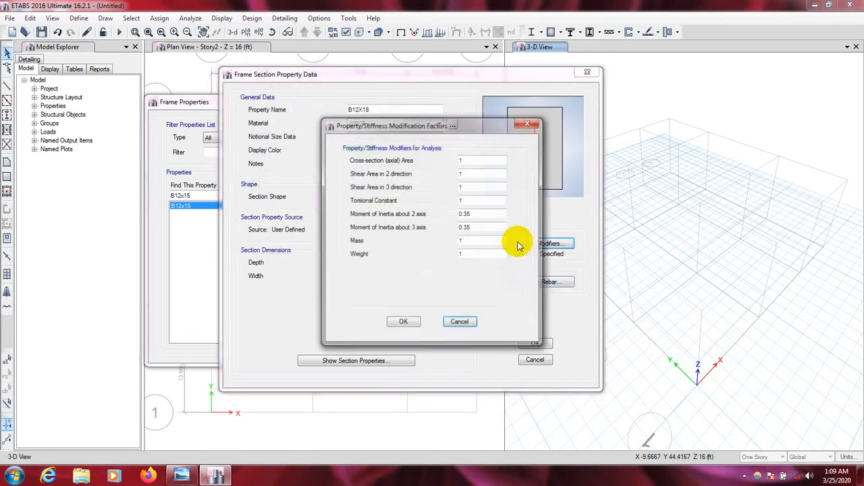
left_click(402, 323)
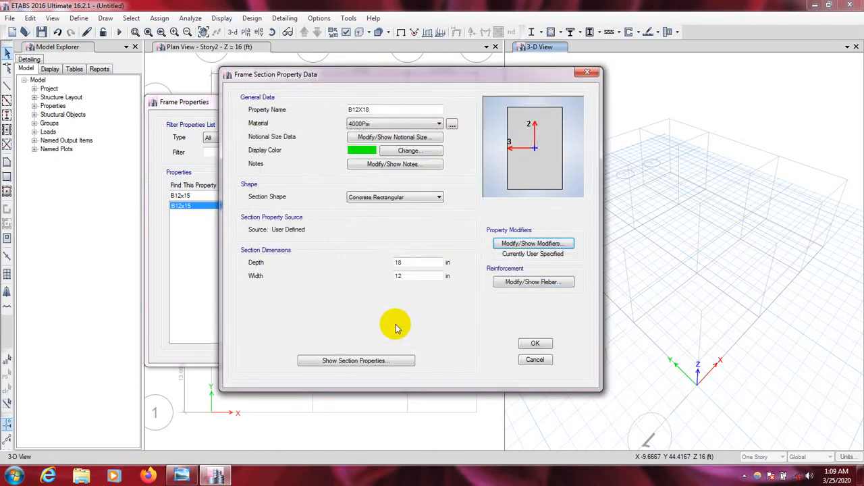
left_click(535, 344)
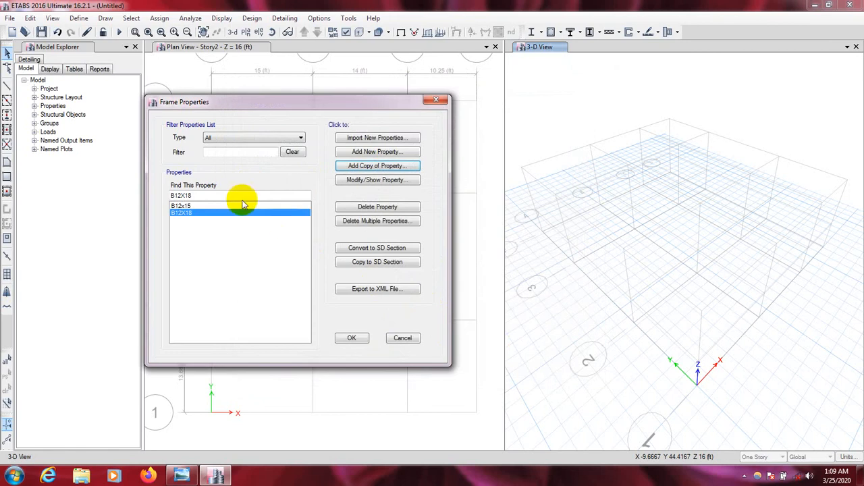
- Copy the B12X18 section as B12X21 and set its depth to 21 in
left_click(375, 169)
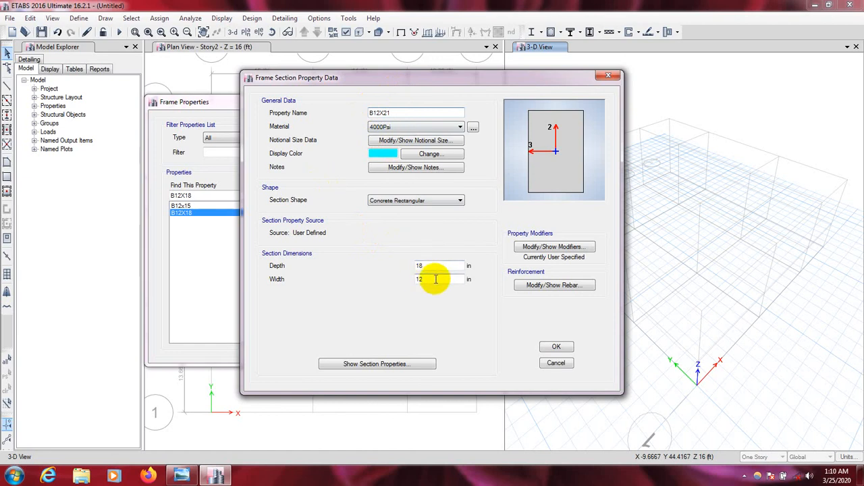
double_click(417, 265)
type("2")
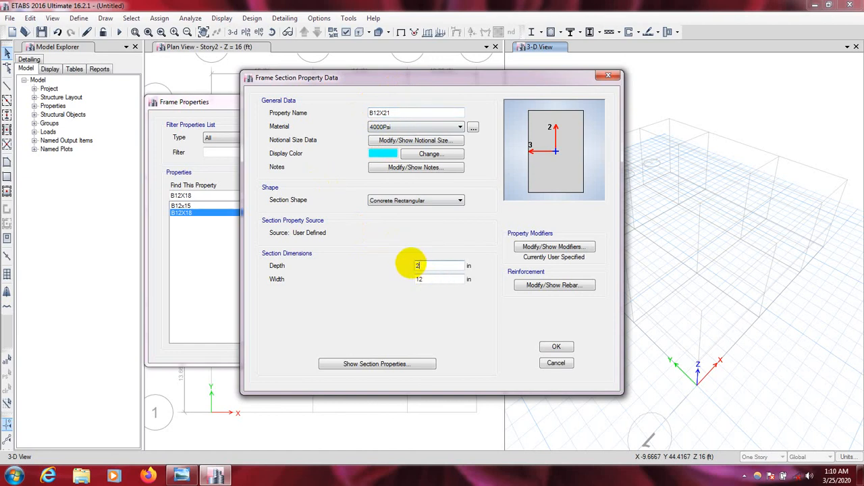
type("1")
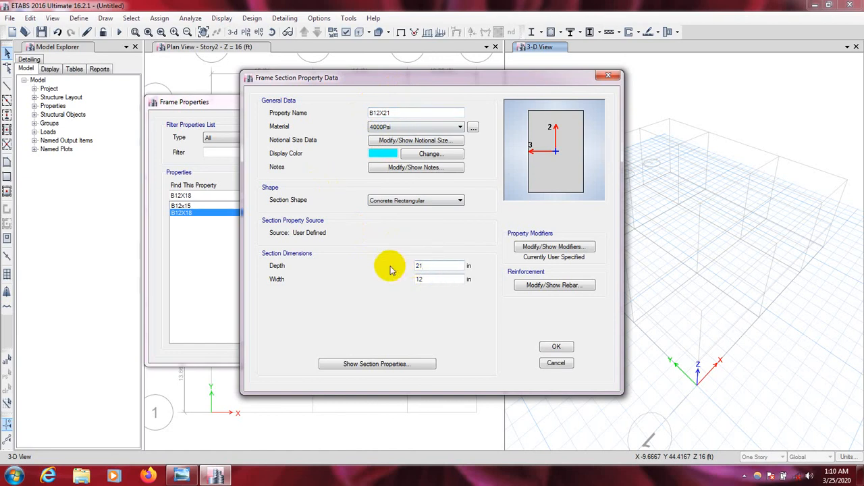
- Check the reinforcement data and stiffness modifiers of B12X21 and accept the section
left_click(560, 285)
left_click(404, 228)
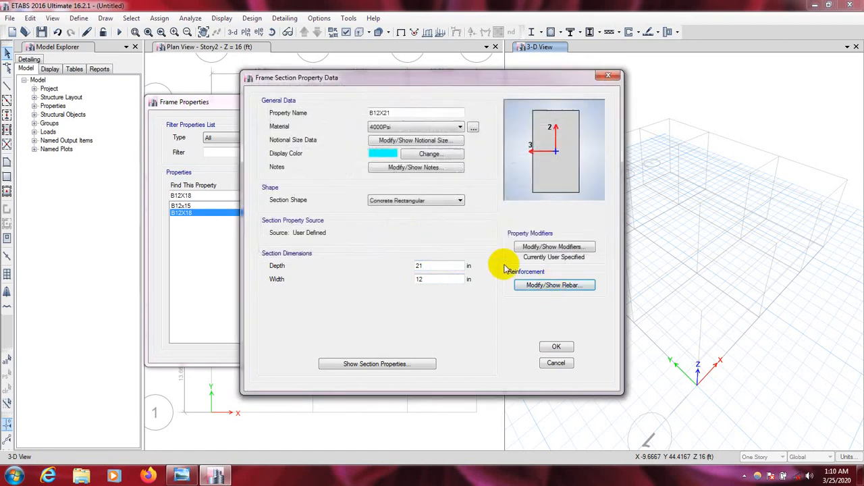
left_click(569, 247)
left_click(399, 323)
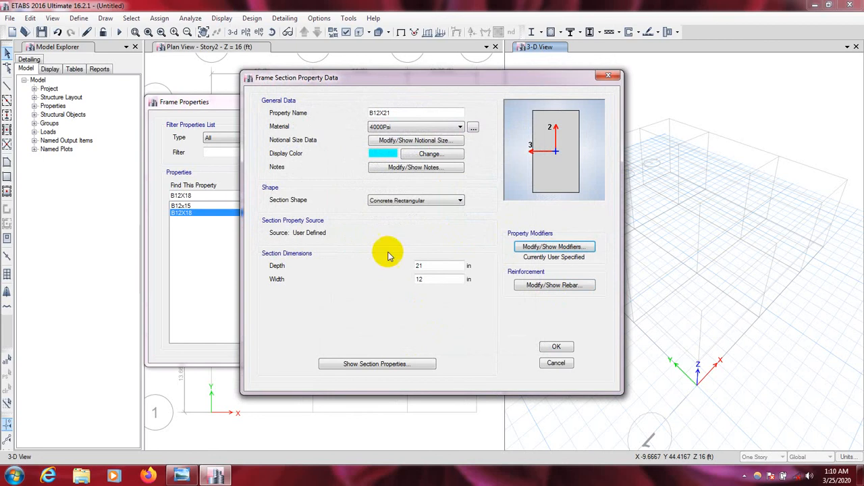
left_click(557, 348)
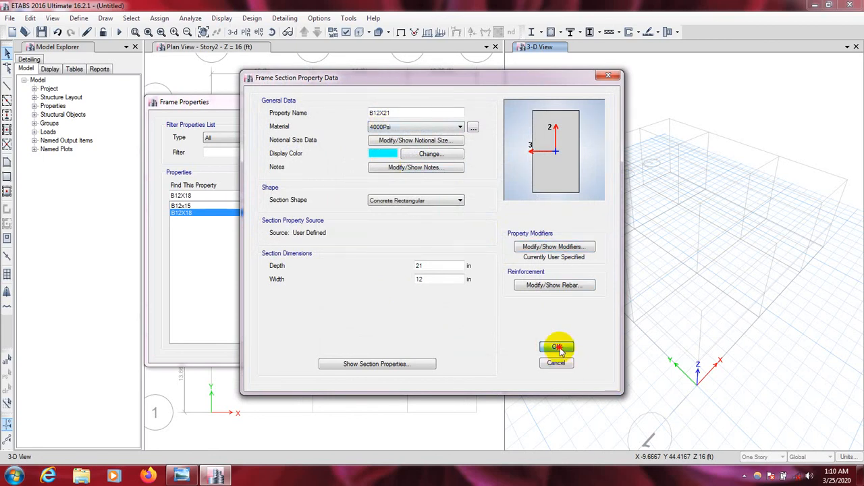
left_click(197, 206)
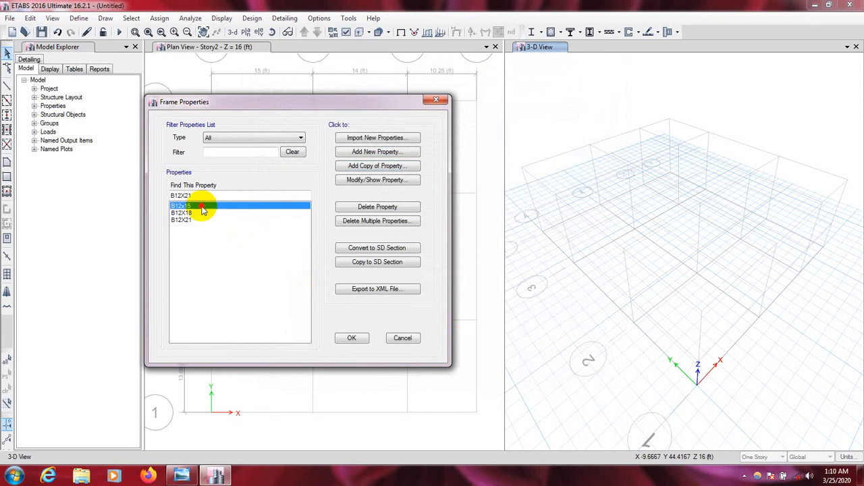
left_click(199, 213)
left_click(199, 220)
left_click(196, 206)
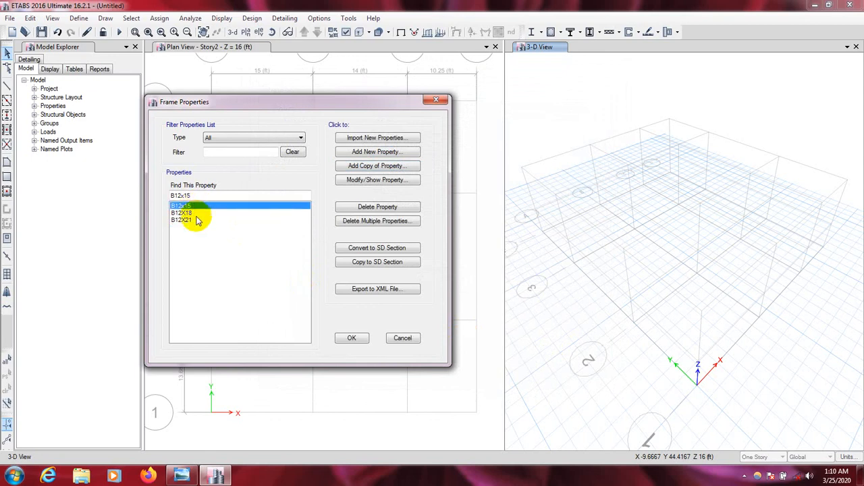
left_click(197, 220)
left_click(197, 213)
left_click(196, 219)
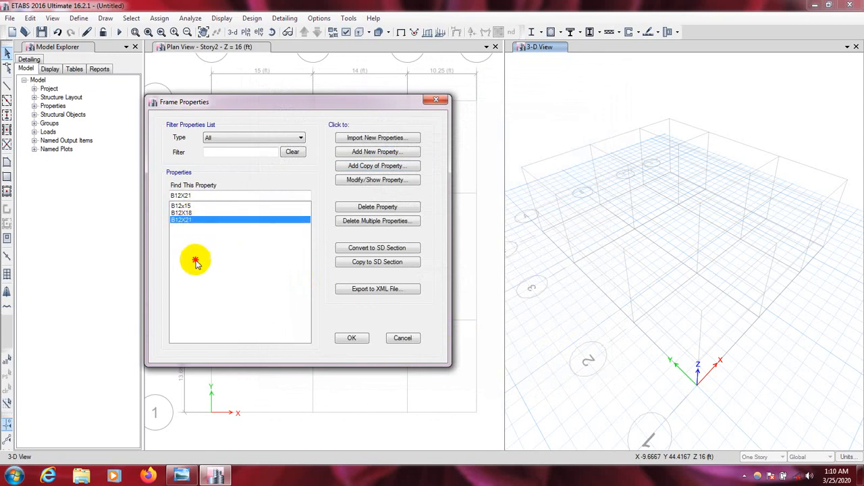
left_click(200, 212)
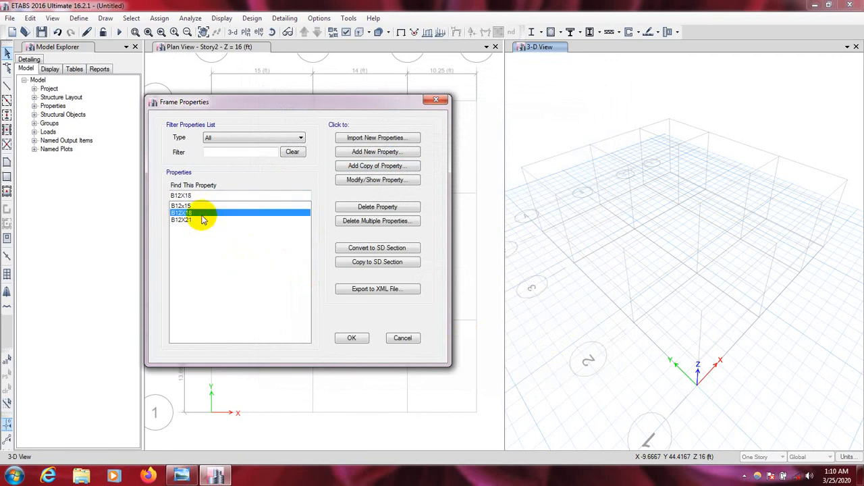
left_click(202, 219)
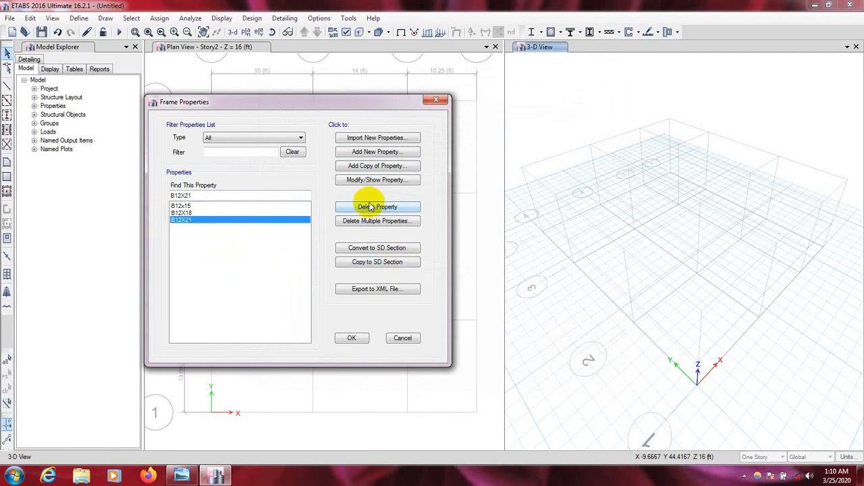
left_click(378, 152)
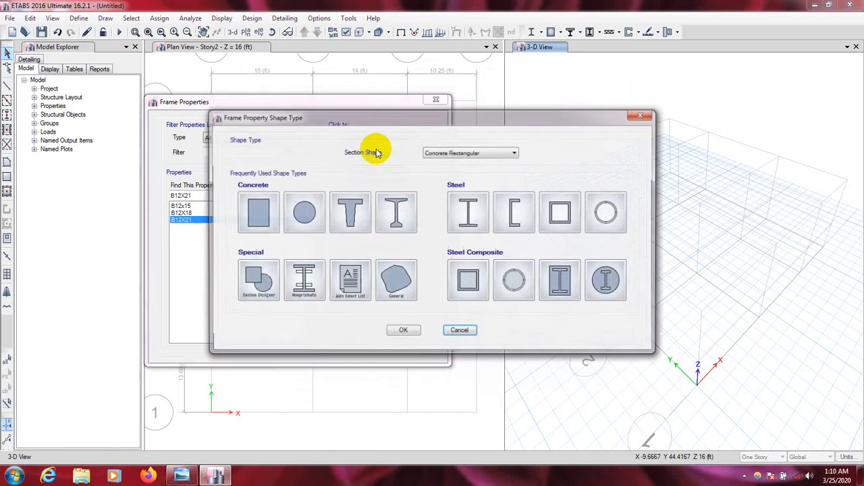
left_click(262, 211)
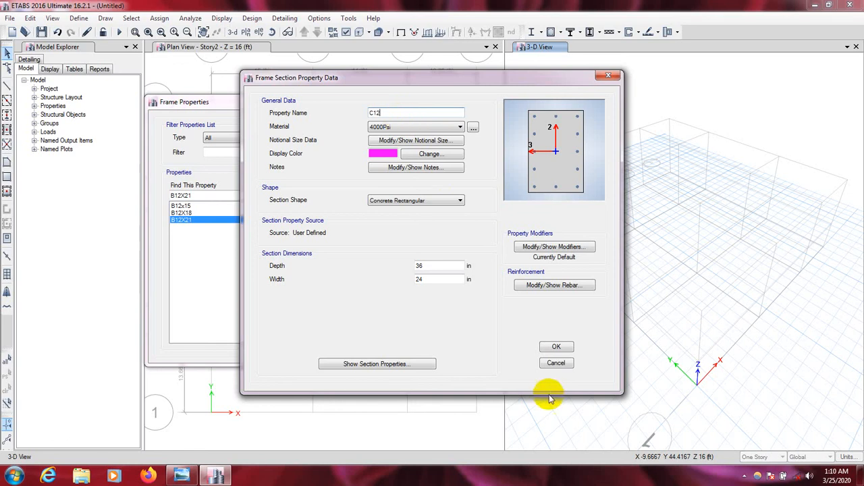
left_click(554, 365)
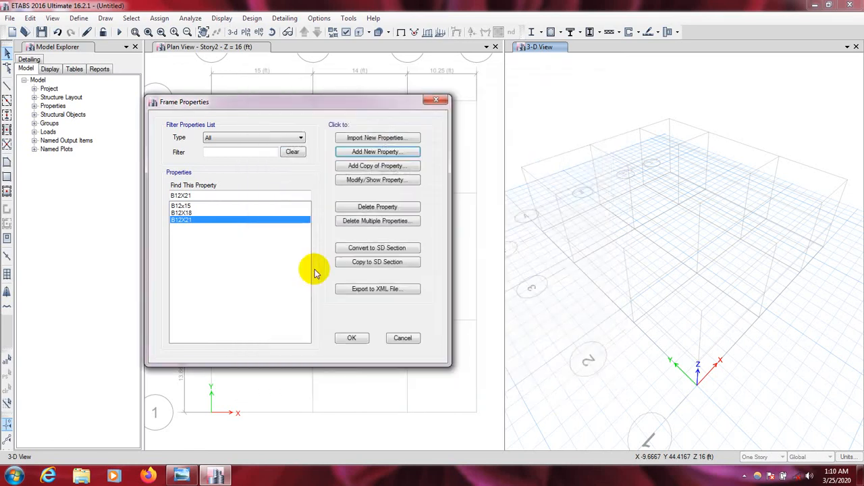
- Rename the B12x15 section as B10x15 and change its width to match the new name
left_click(178, 206)
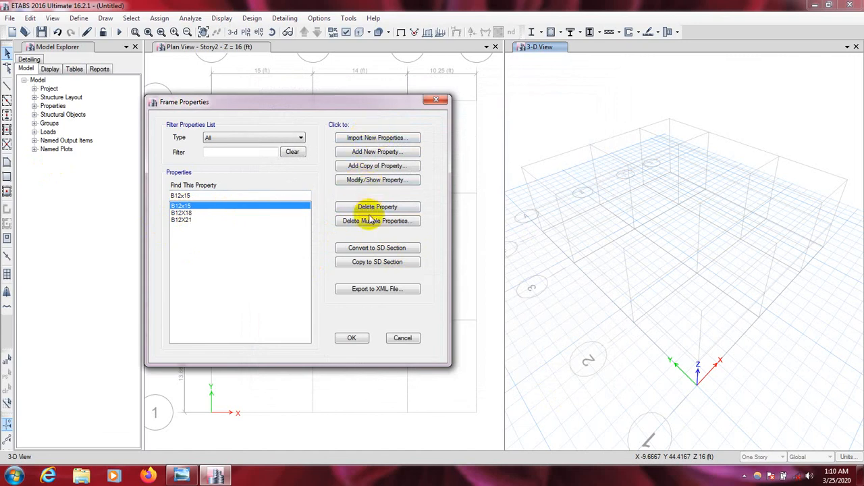
left_click(371, 180)
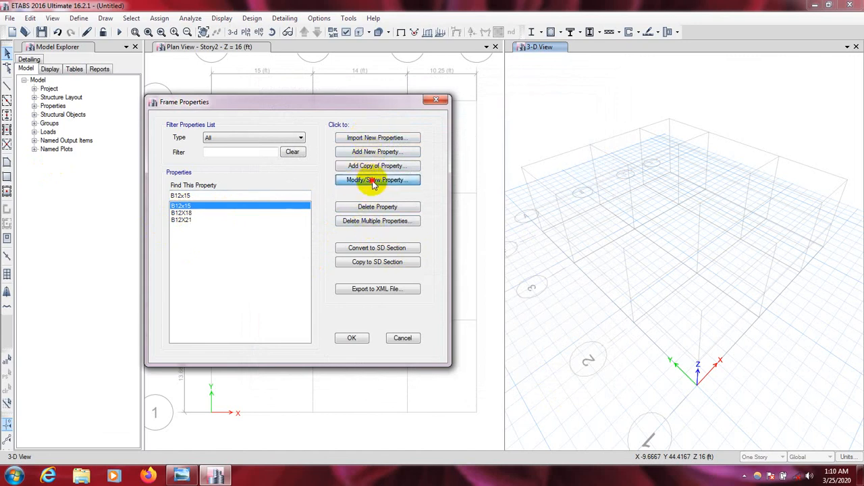
left_click(378, 113)
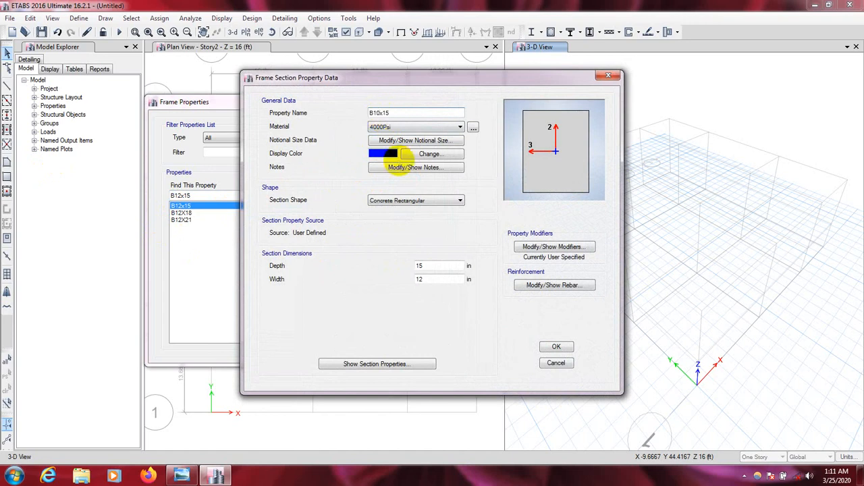
left_click_drag(435, 263, 420, 263)
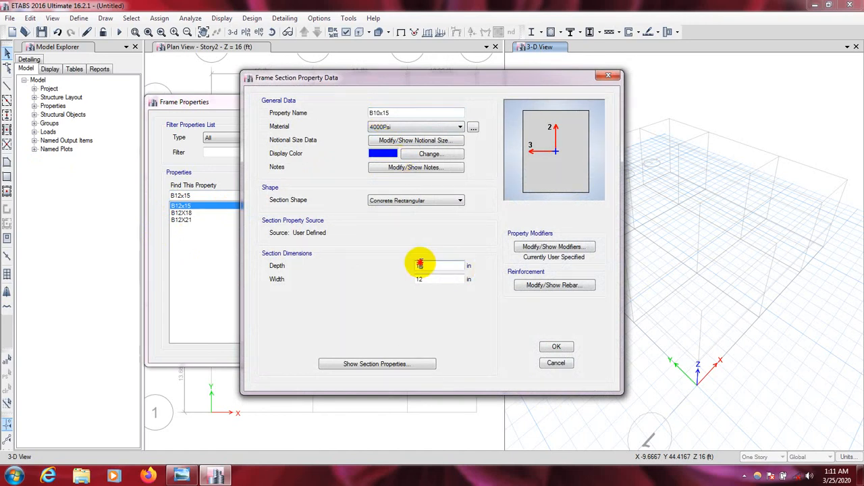
left_click(430, 278)
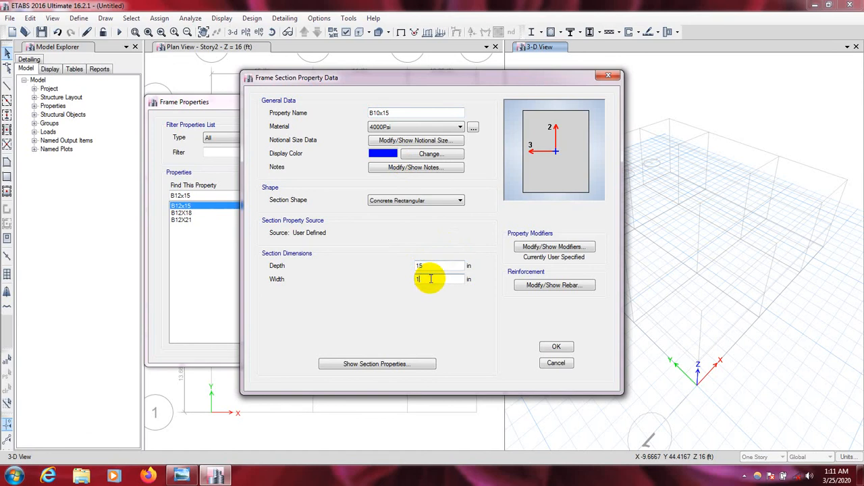
left_click(557, 345)
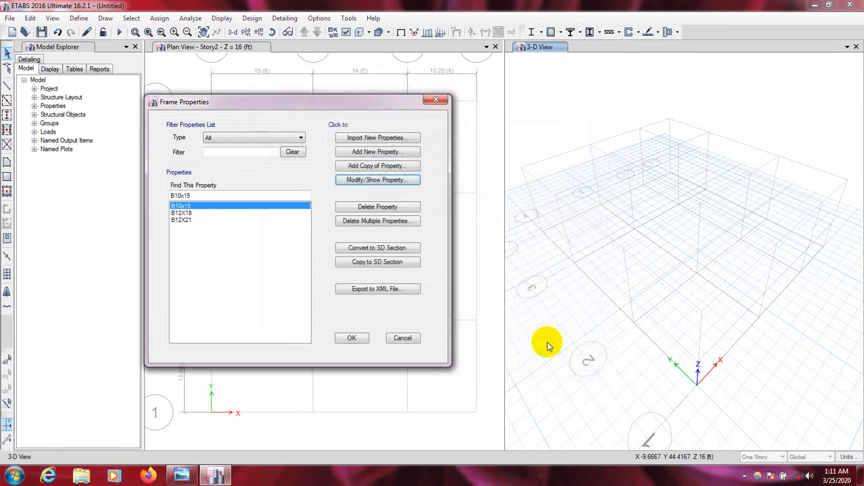
- Rename the B12X18 section as B10X18 and set its width to 10 in
left_click(198, 213)
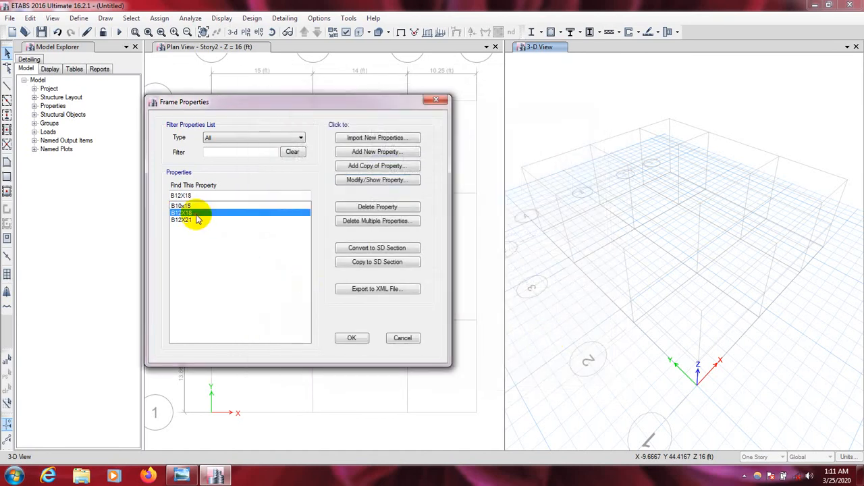
left_click(375, 181)
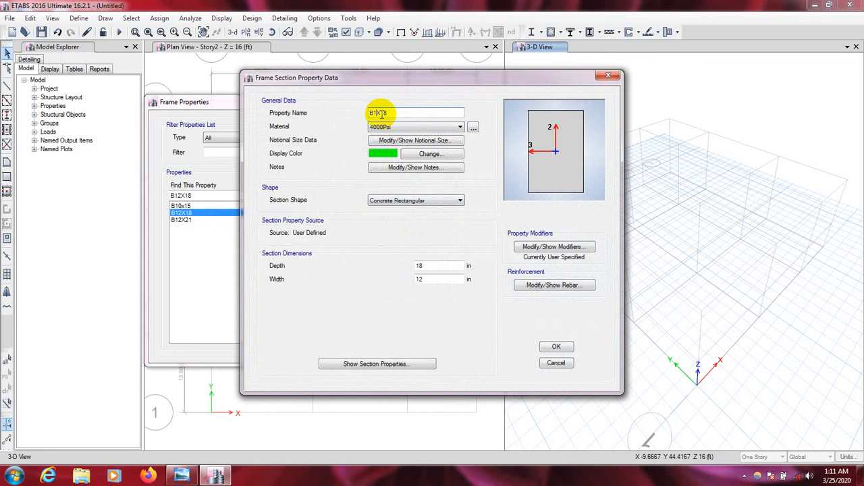
left_click(428, 278)
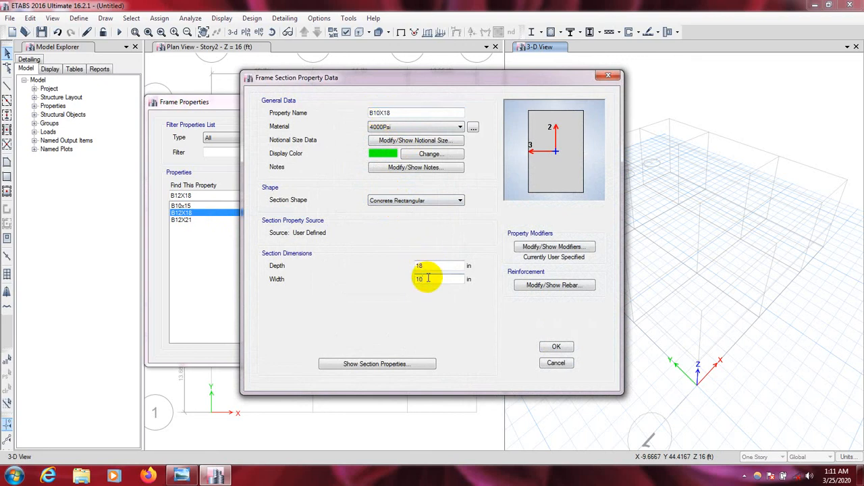
left_click(556, 347)
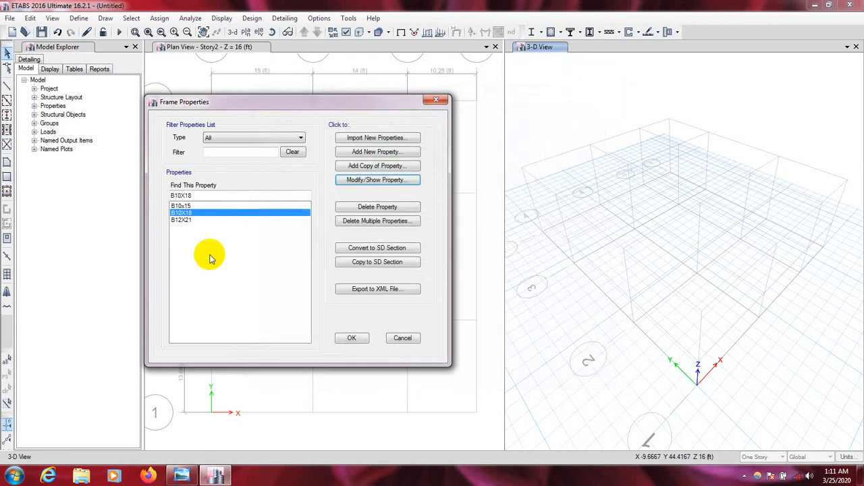
- Rename the B12X21 section as B10X21 and set its width to 10 in
left_click(197, 220)
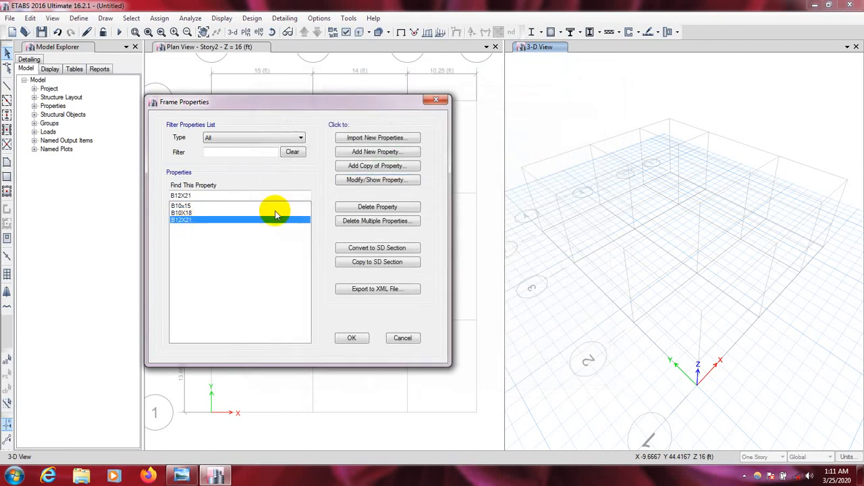
left_click(378, 180)
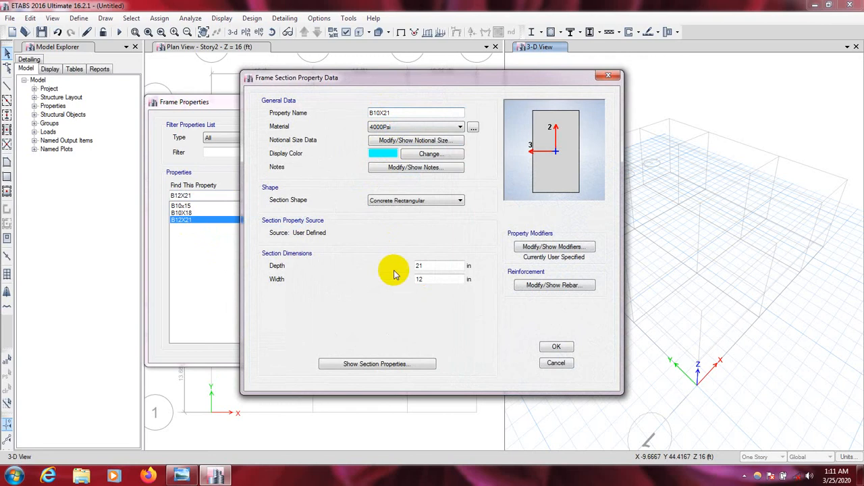
left_click(421, 277)
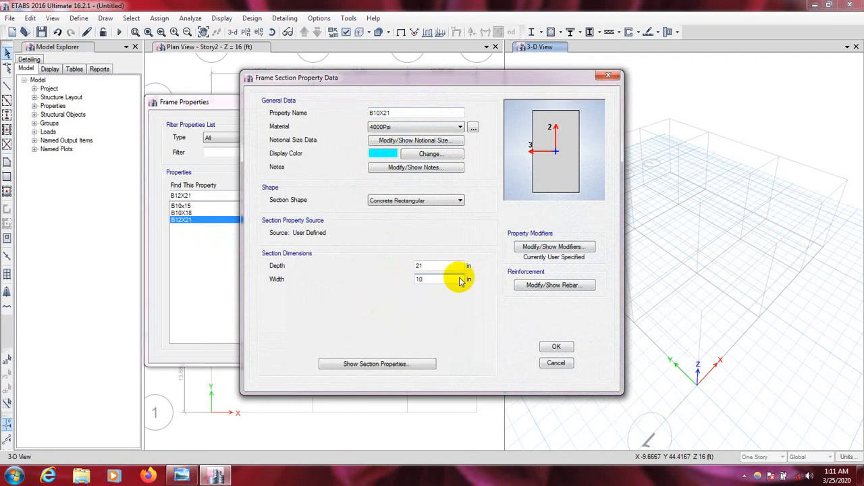
left_click(557, 348)
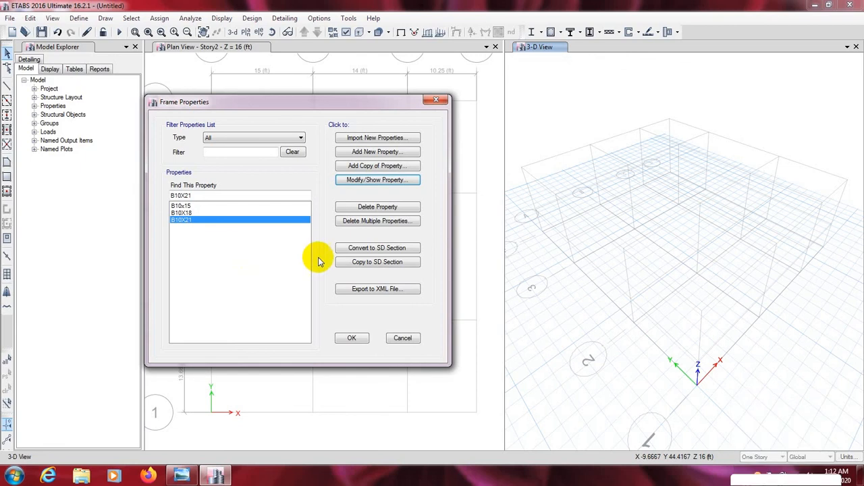
left_click_drag(324, 105, 324, 80)
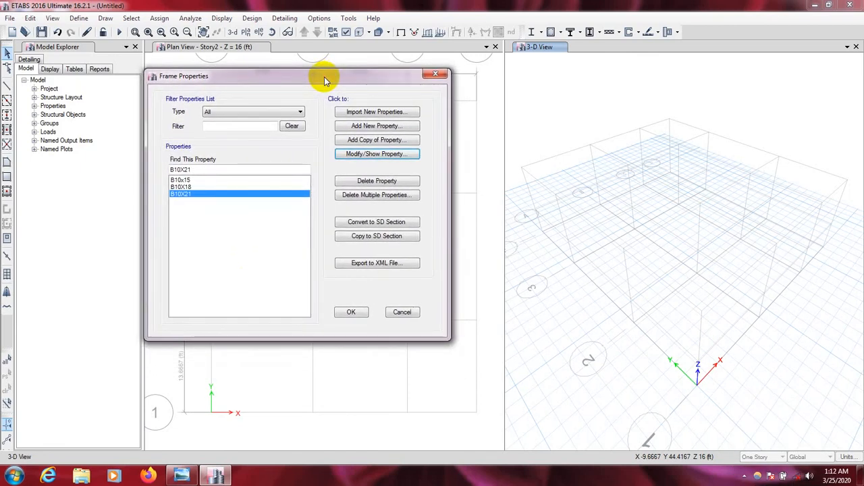